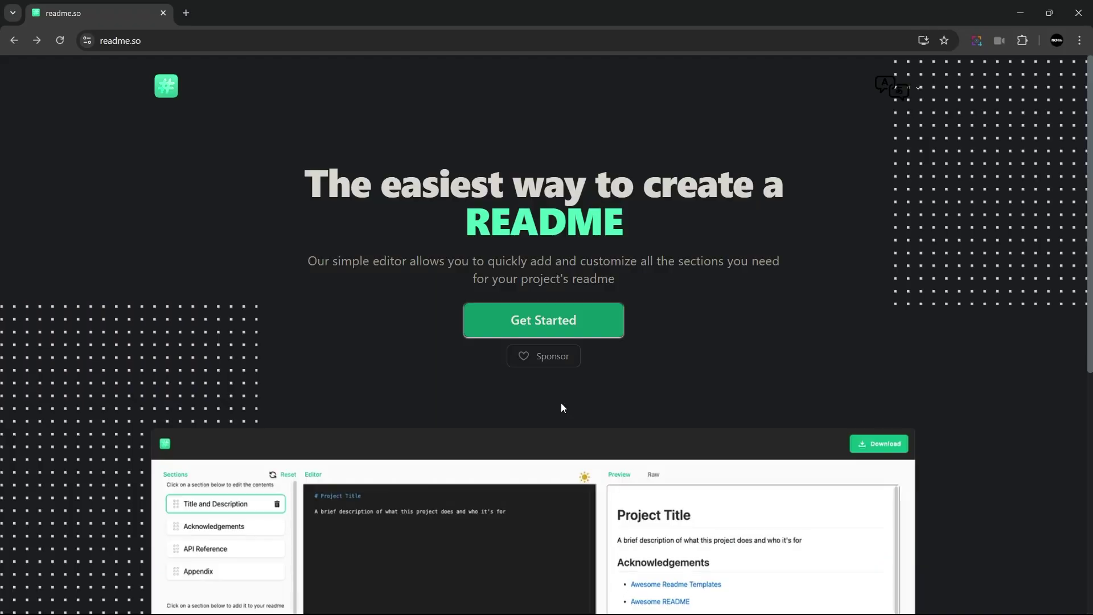
Open the readme.so editor and add Installation, License and Tech Stack sections
click(557, 334)
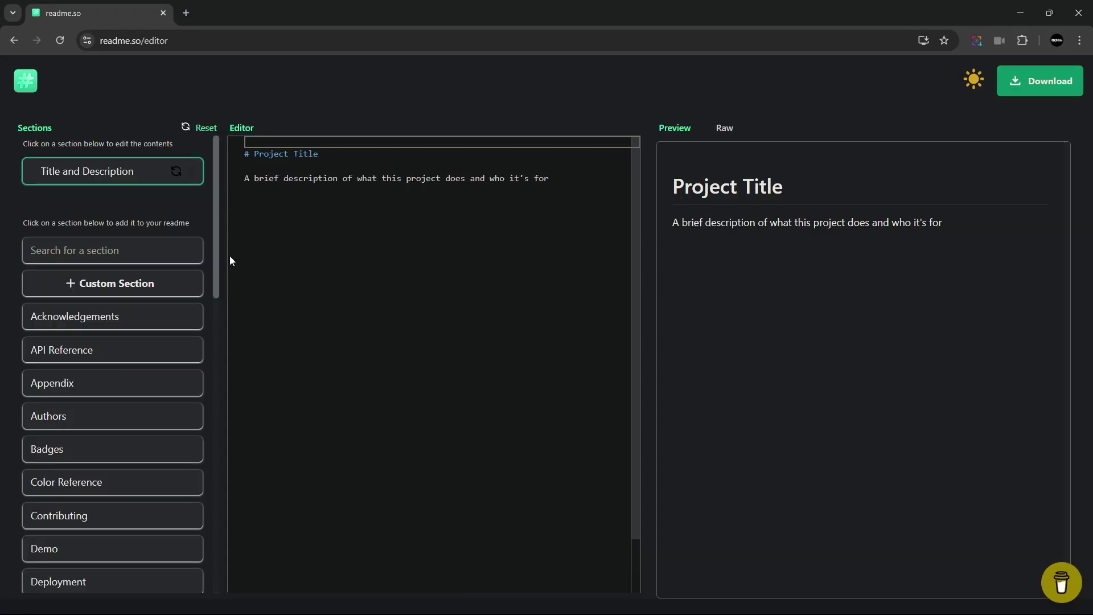
drag(216, 256, 239, 410)
click(151, 476)
scroll(122, 456, down, 1)
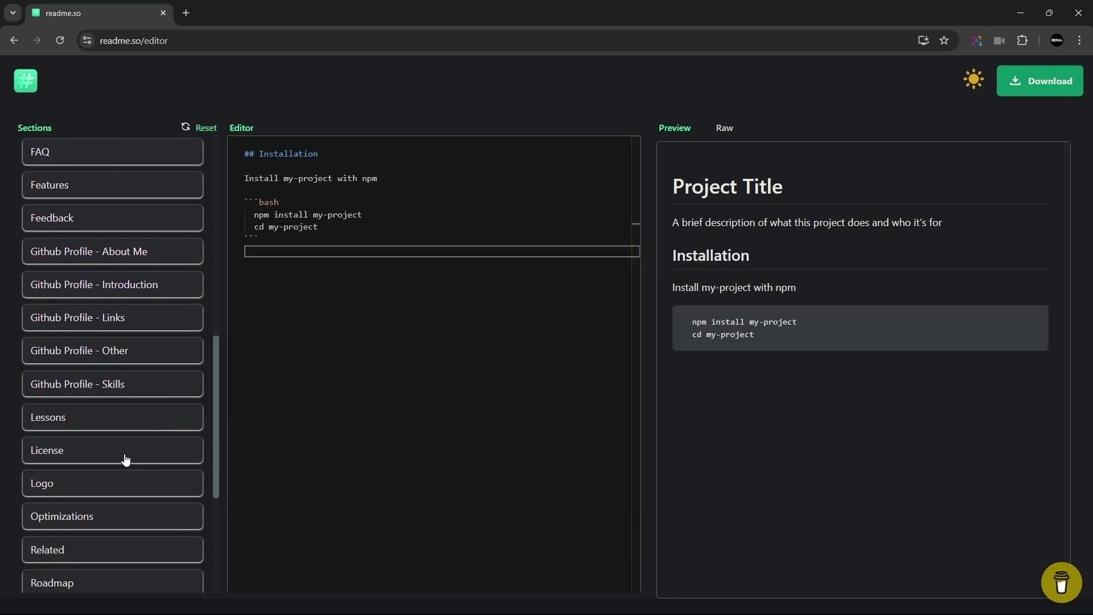
click(122, 455)
scroll(122, 459, down, 4)
click(120, 490)
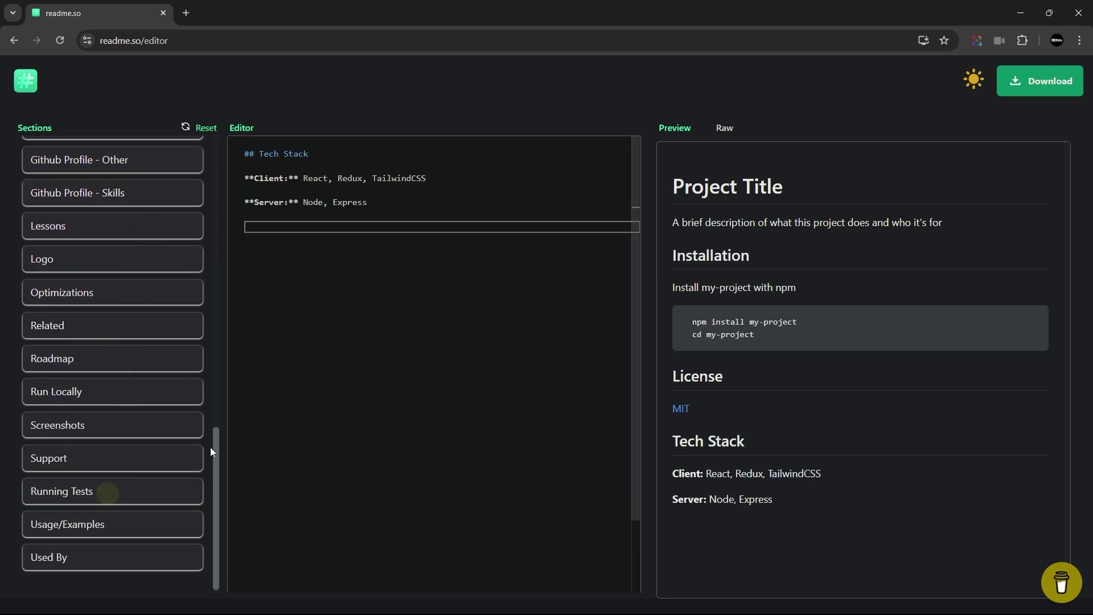
drag(213, 447, 210, 165)
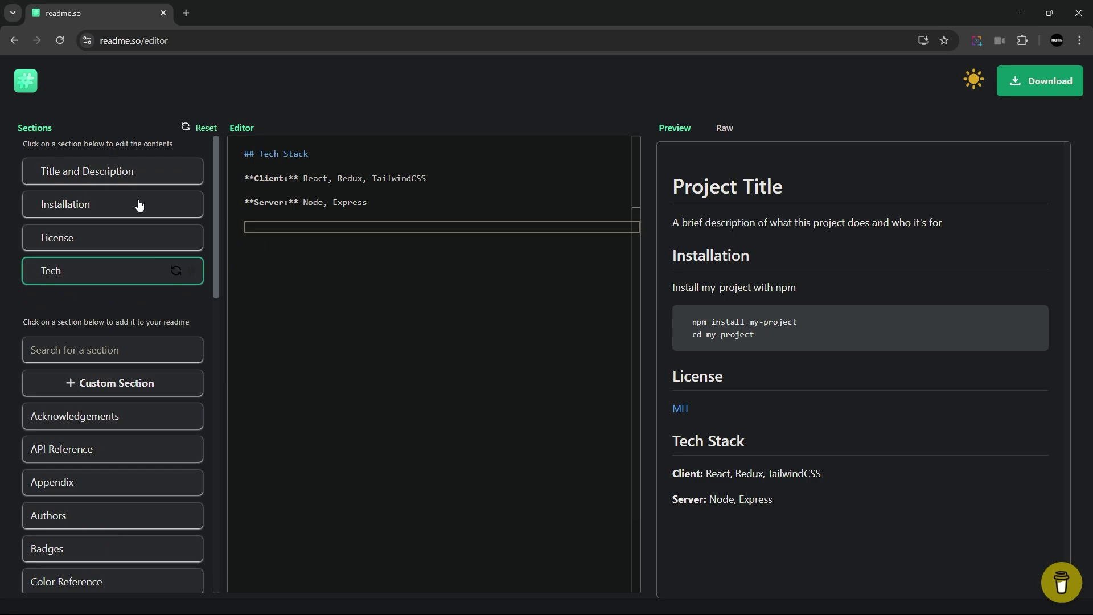
Add the line 'subscrube ! Tech With Mobile' to the Title and Description section
click(137, 178)
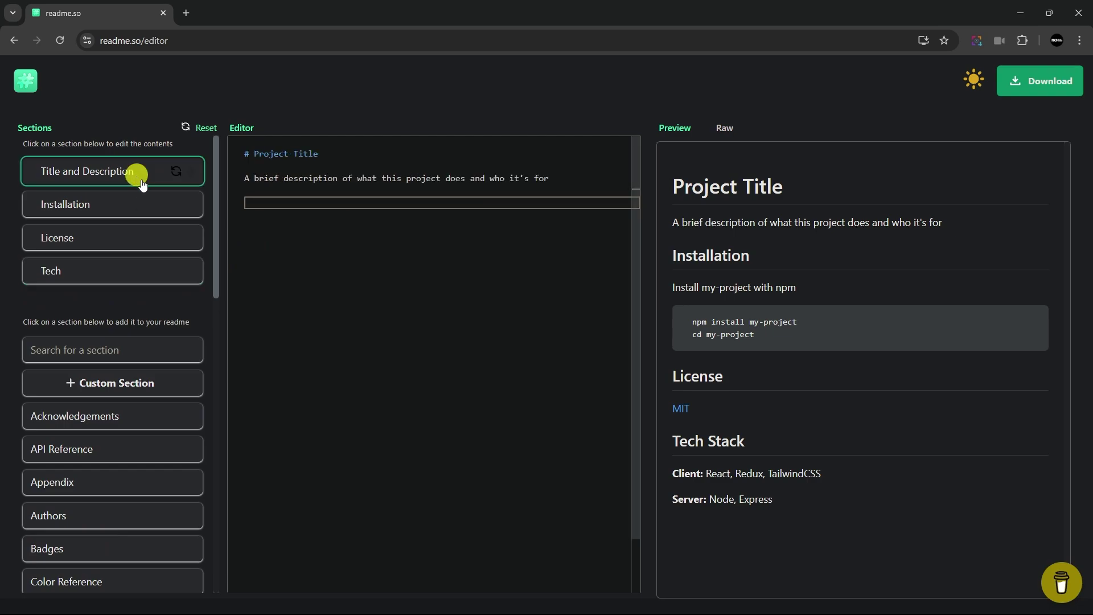
text(subs)
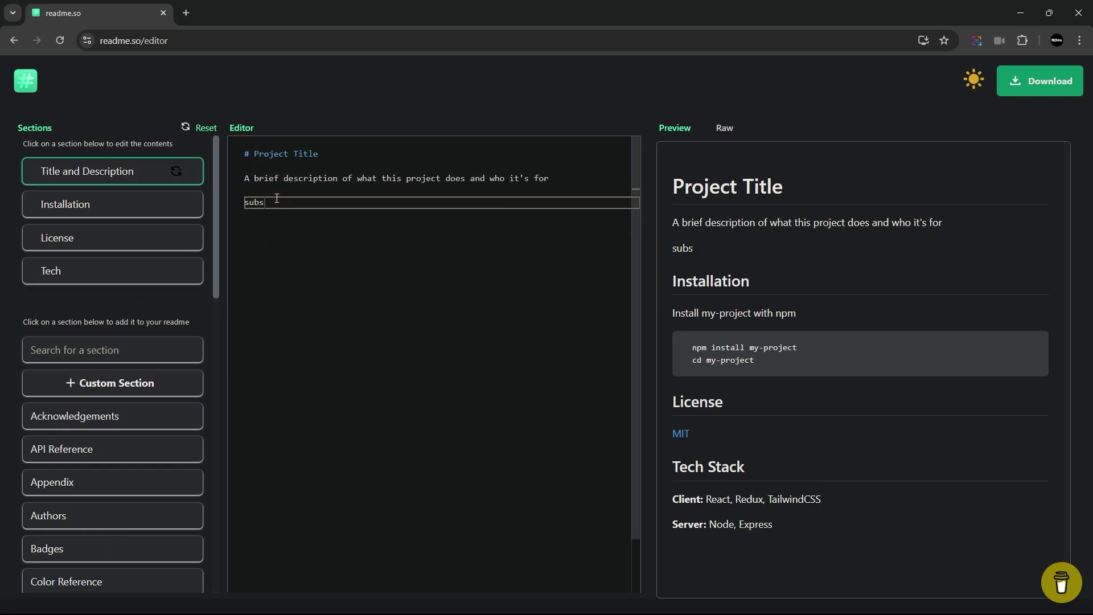
text(crube ! Tech With)
text(Mobile)
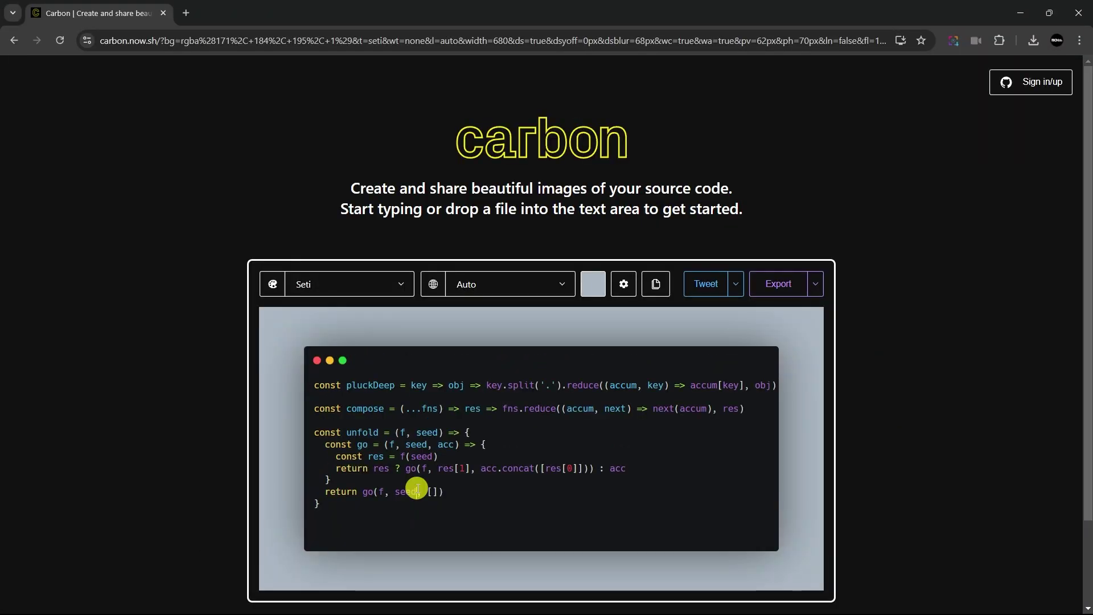
Replace the sample with the Python bubble_sort code, using Monokai theme and Python highlighting
key(ctrl+a)
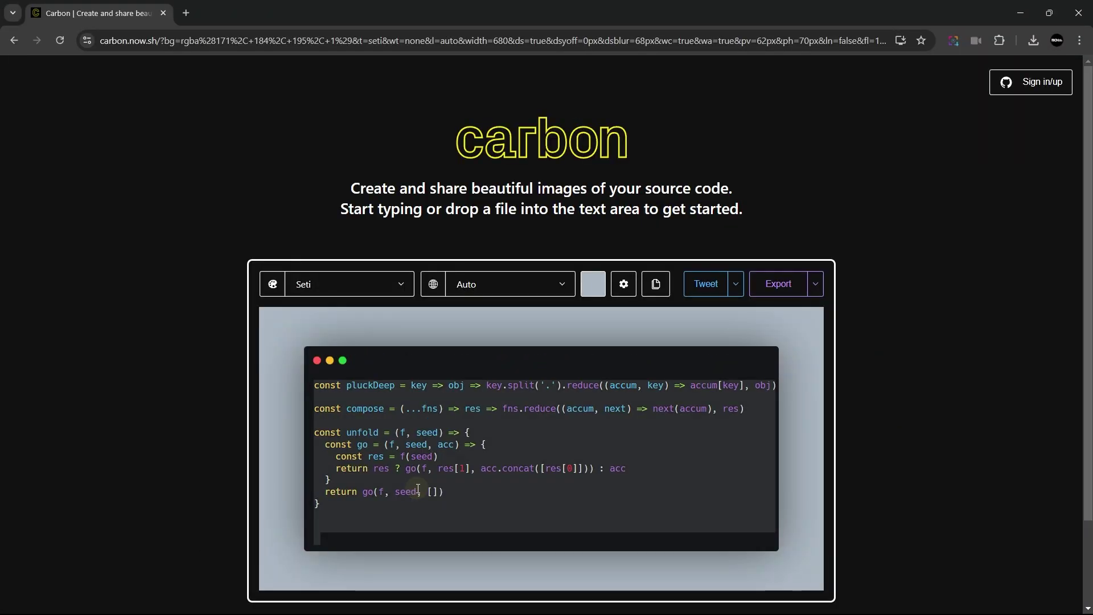
text(def bubble_sort(arr):     n = len(arr)     for i in range(n):         # Last i elements are already in place, so we don't need to check them         for j in range(0, n-i-1):             # Swap if the element found is greater than the next element             if arr[j] > arr[j+1]:                 arr[j], arr[j+1] = arr[j+1], arr[j]     return arr  # Example usage: my_list = [64, 34, 25, 12, 22, 11, 90] sorted_list = bubble_sort(my_list) print("Sorted array:", sorted_list))
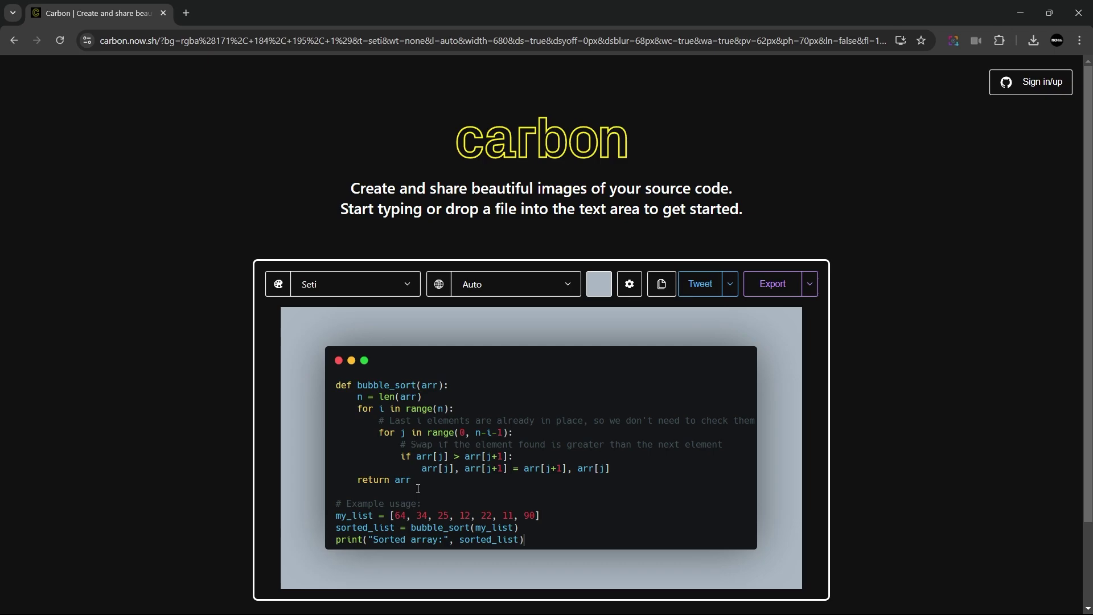
click(348, 290)
click(340, 320)
click(542, 288)
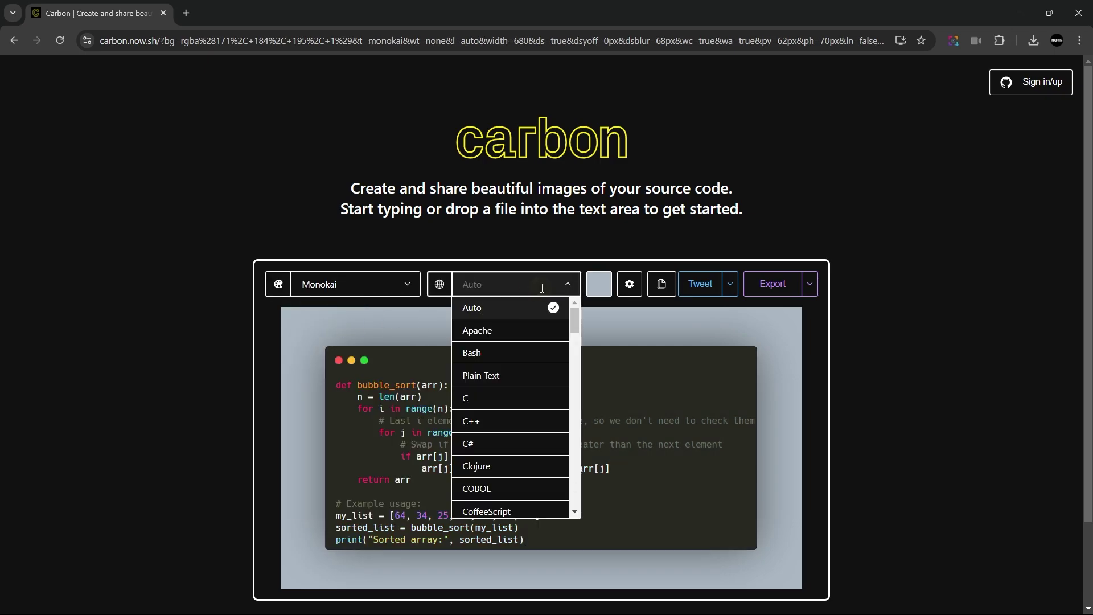
text(pyt)
click(528, 304)
Apply the purple style preset and turn off the drop shadow
scroll(569, 257, down, 1)
click(630, 221)
click(695, 329)
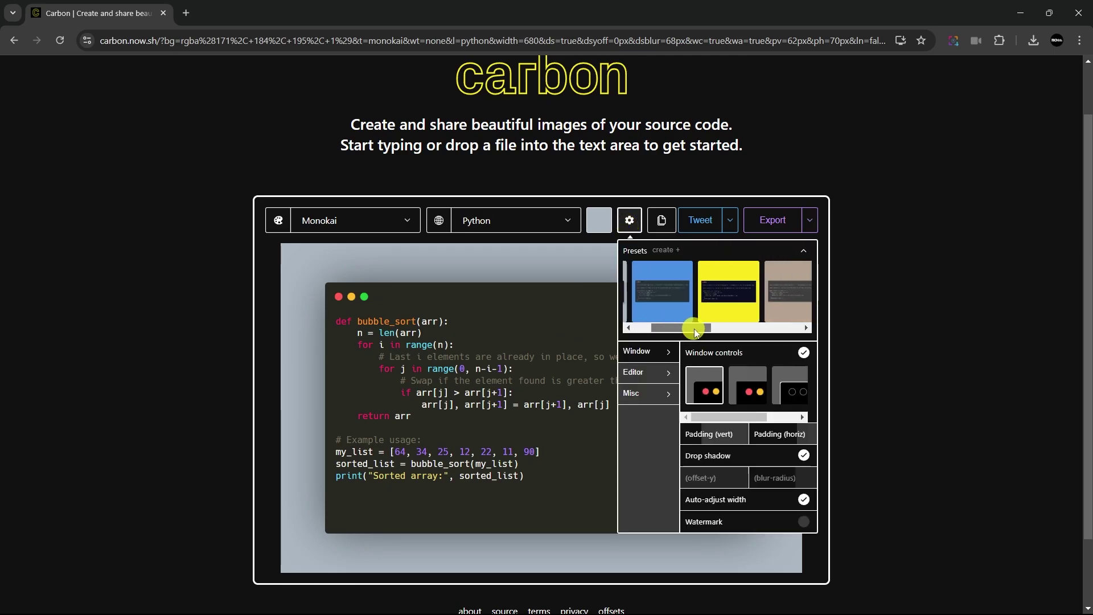
drag(694, 329, 804, 323)
click(679, 292)
scroll(797, 426, down, 1)
click(804, 415)
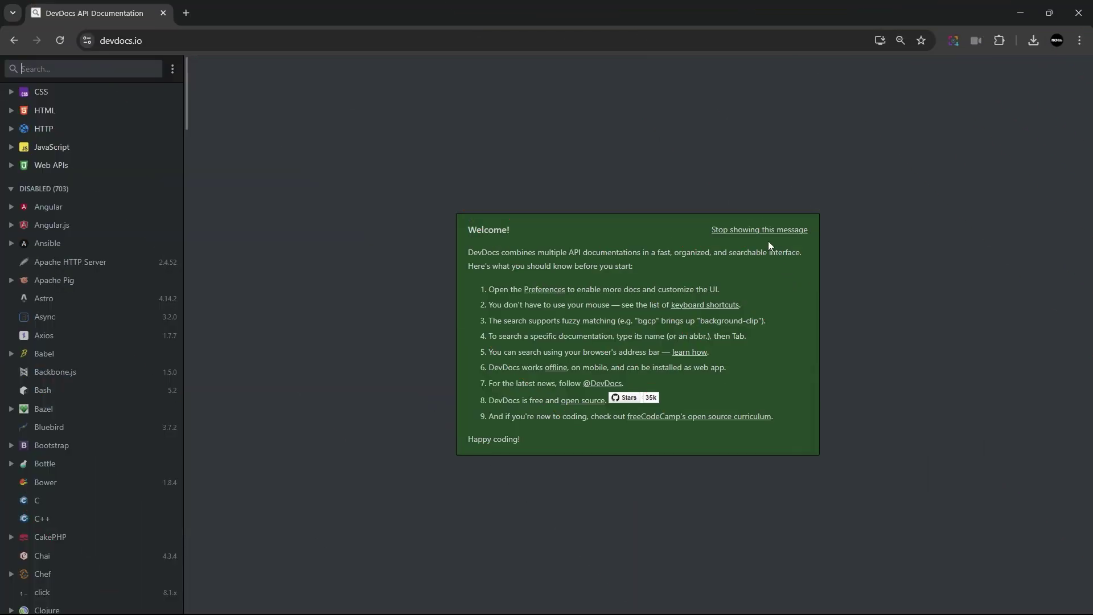
Dismiss the welcome, switch to Dark theme, disable CSS docs and review Angular and Angular.js versions
click(763, 231)
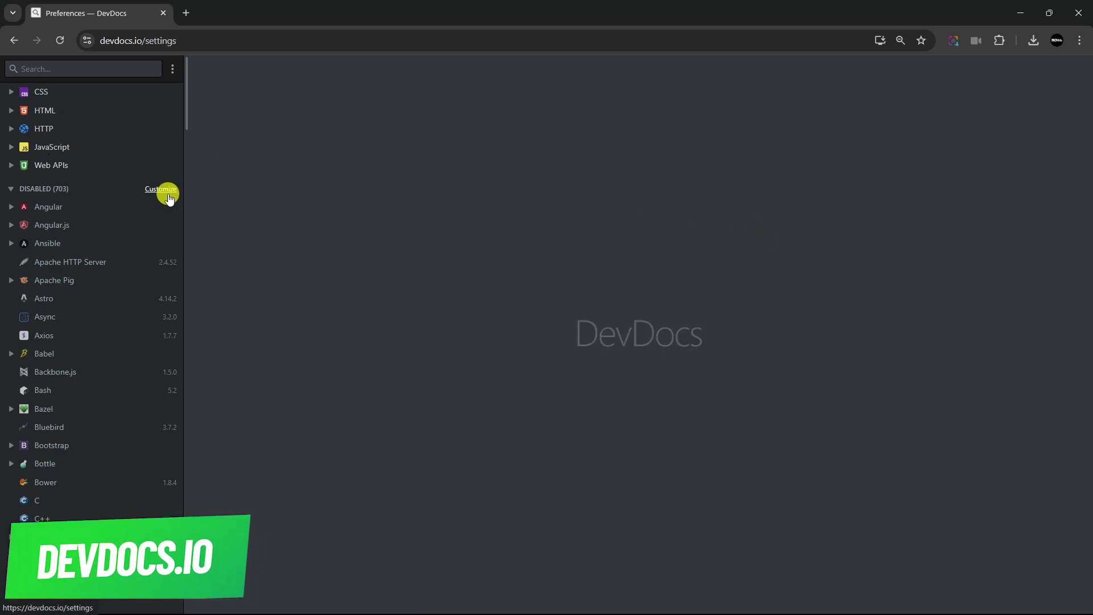
click(166, 190)
click(297, 129)
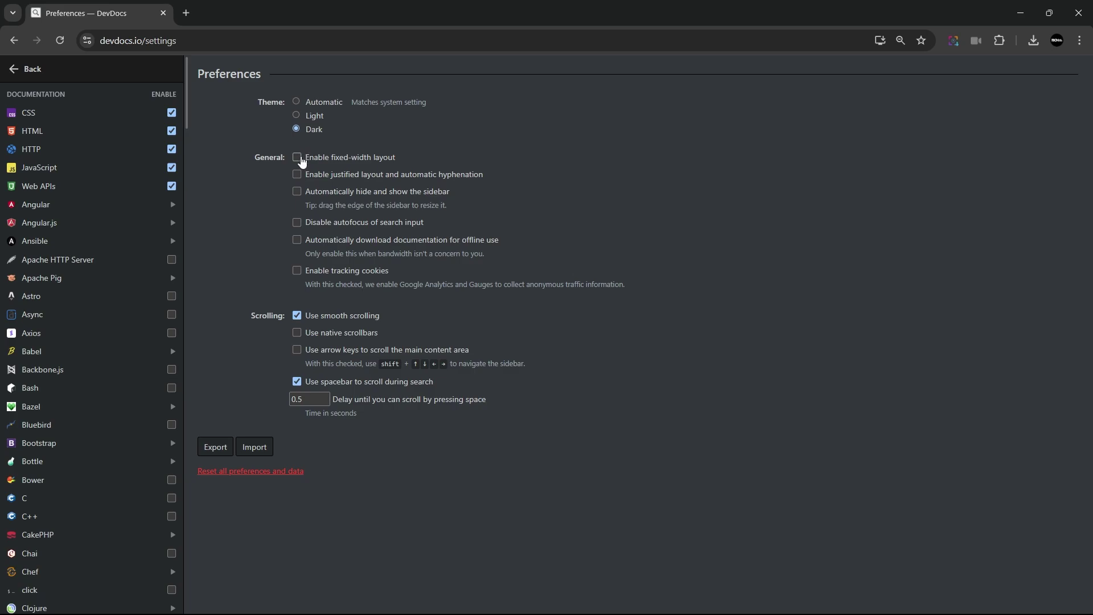
click(172, 113)
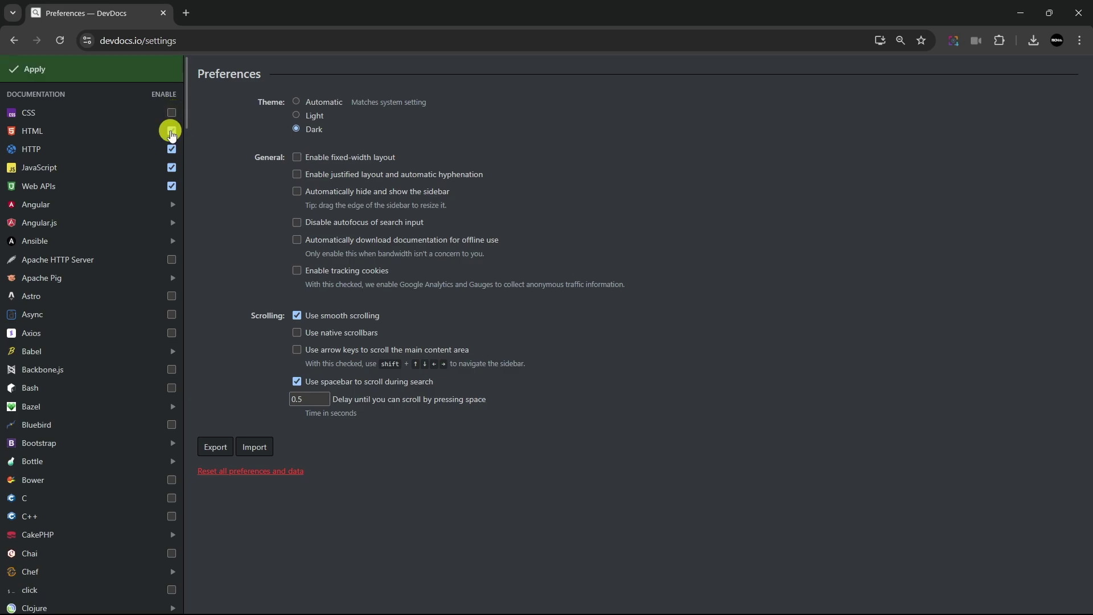
click(172, 204)
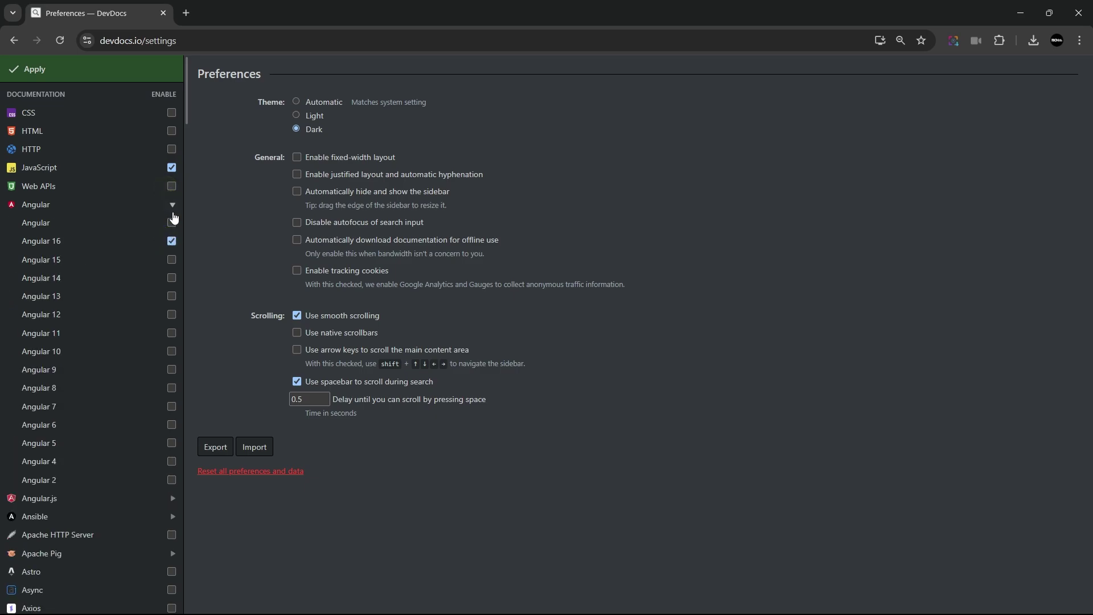
click(172, 204)
click(172, 224)
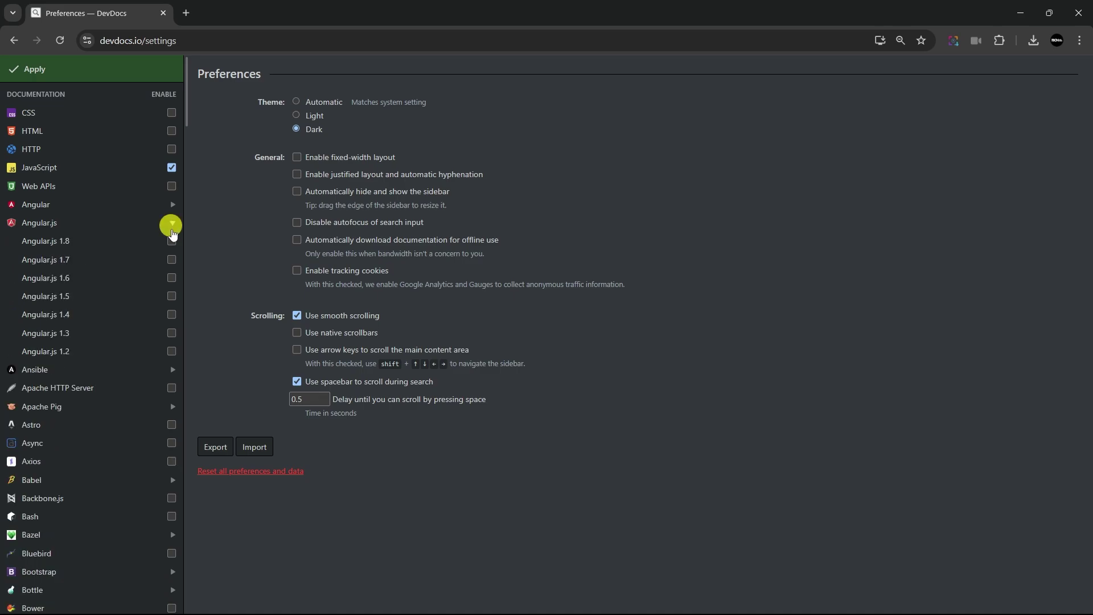
click(172, 222)
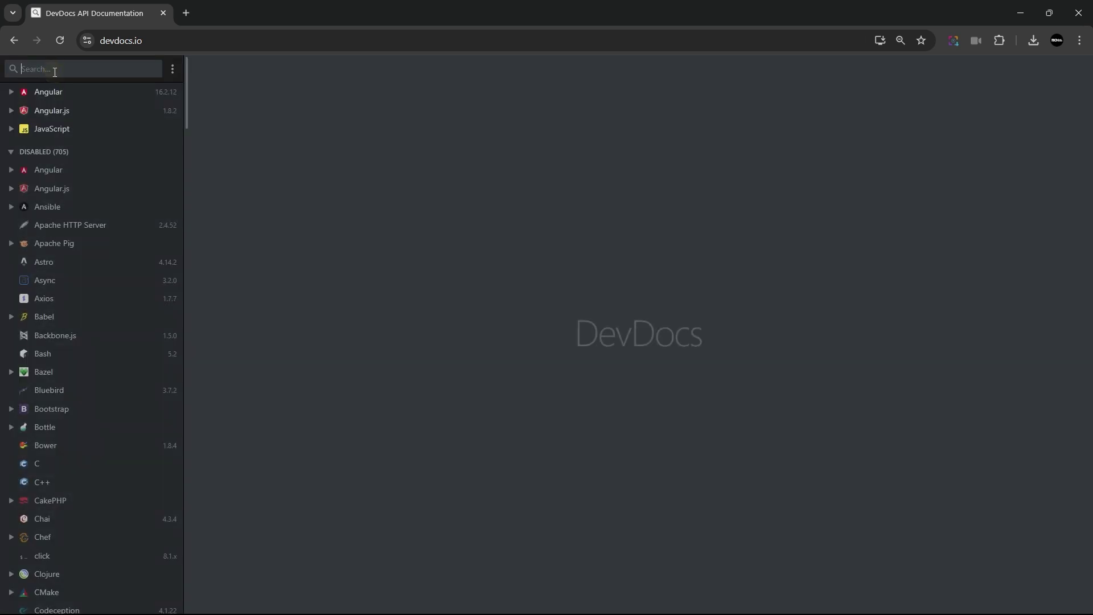
Search 'array' and read the JavaScript Array reference down to Array literal notation
text(array)
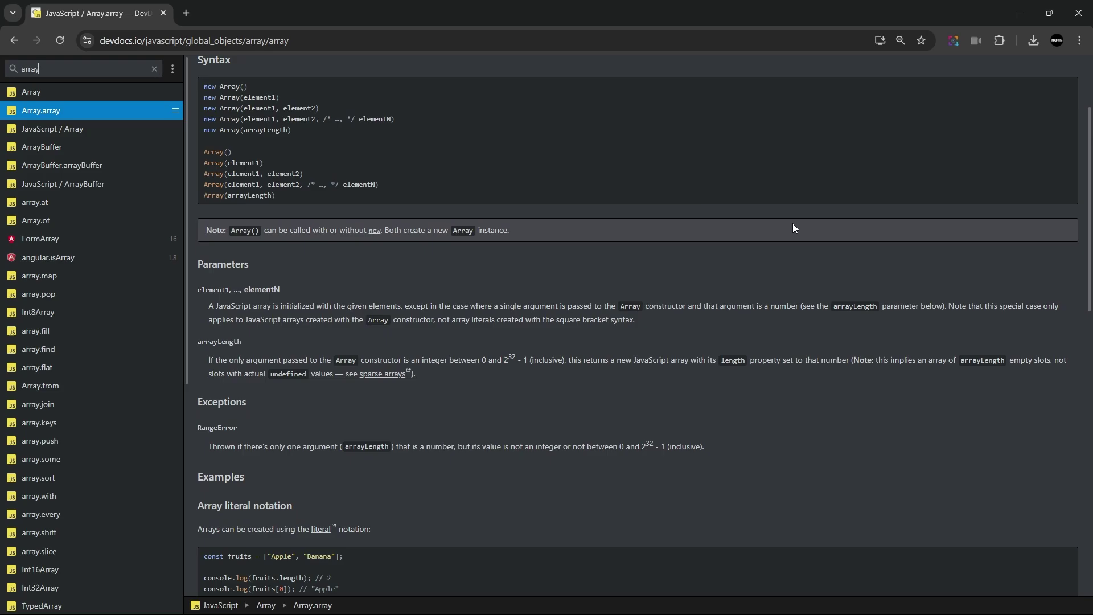
scroll(794, 227, down, 3)
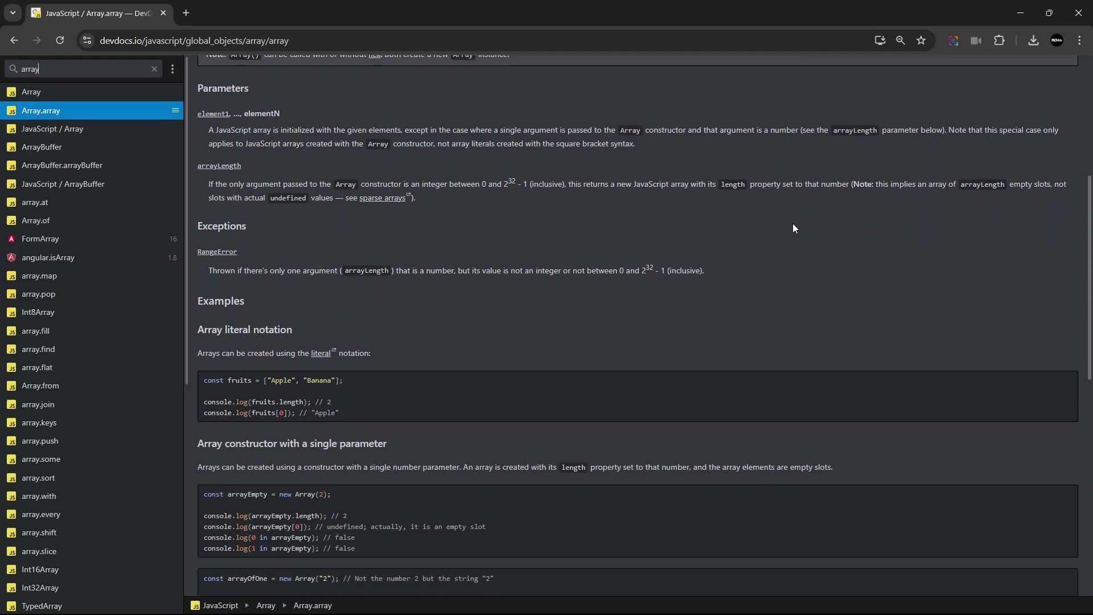
scroll(794, 227, down, 4)
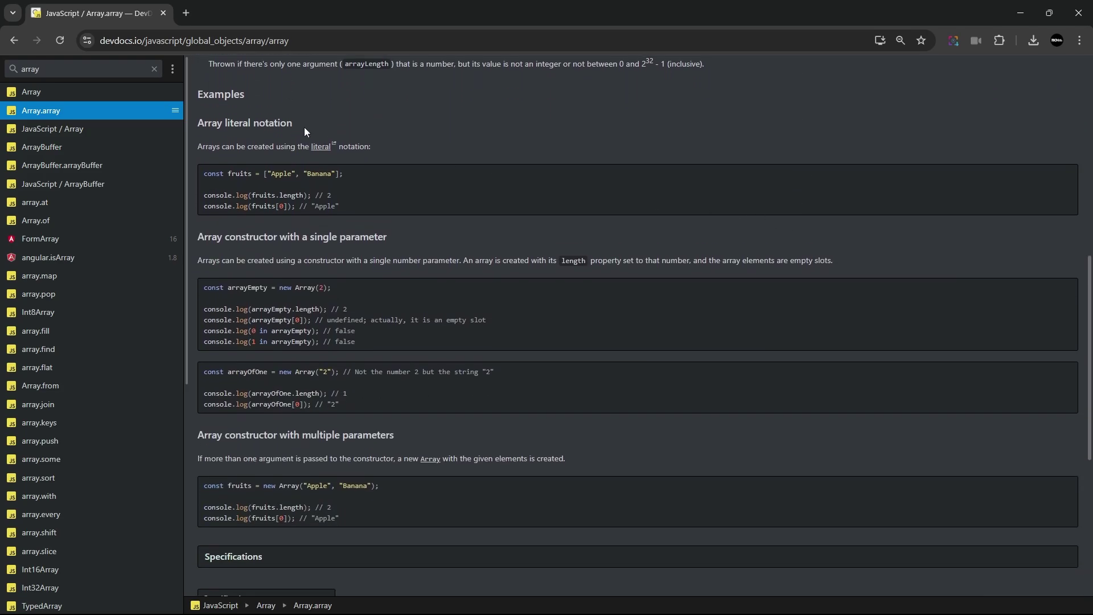
drag(303, 126, 201, 123)
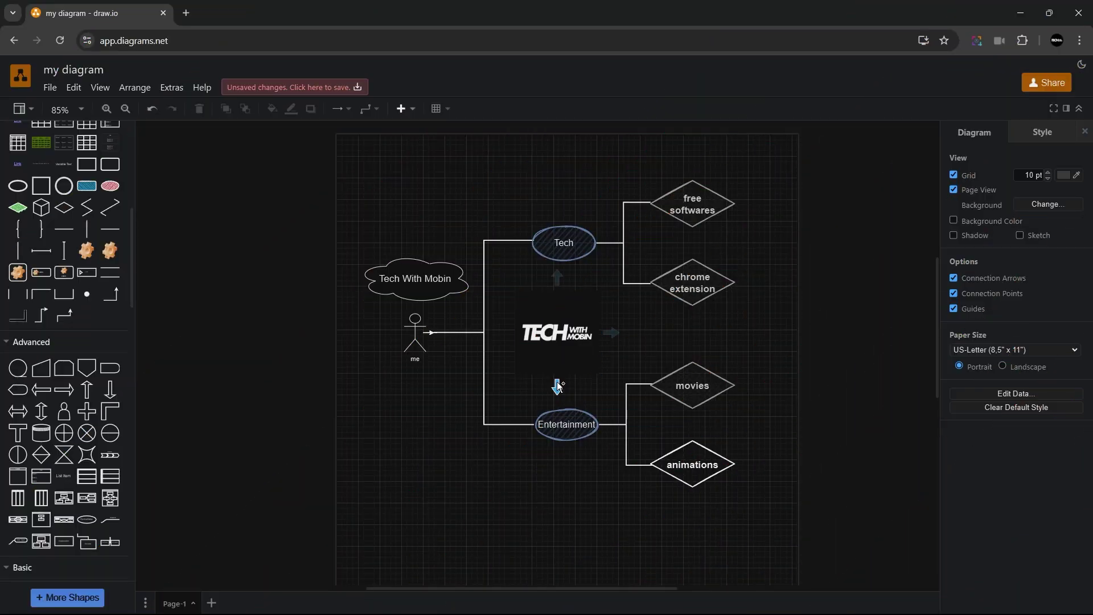
Connect the TECH image to the Tech ellipse and place a Manual Input shape
drag(558, 387, 557, 409)
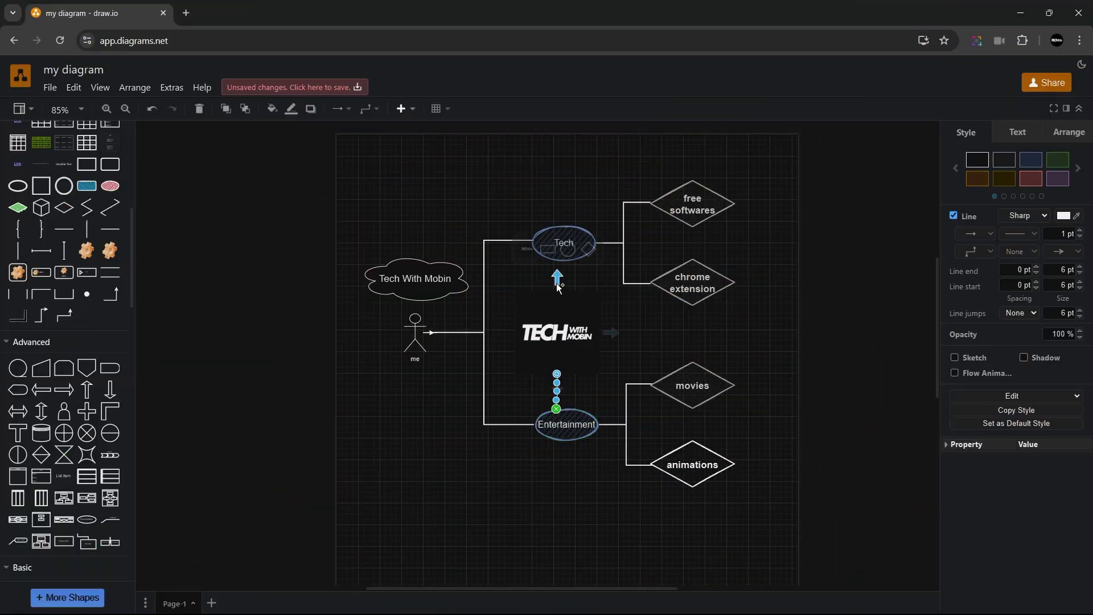
drag(556, 277, 556, 250)
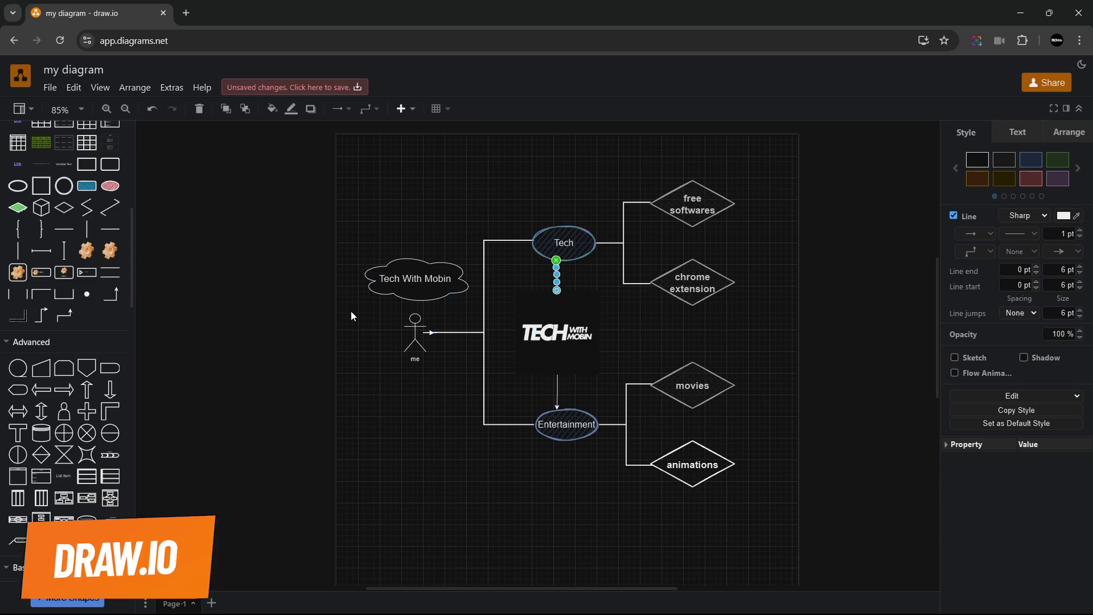
mouse_move(42, 371)
mouse_down()
mouse_move(295, 392)
mouse_move(404, 440)
mouse_move(391, 458)
mouse_up()
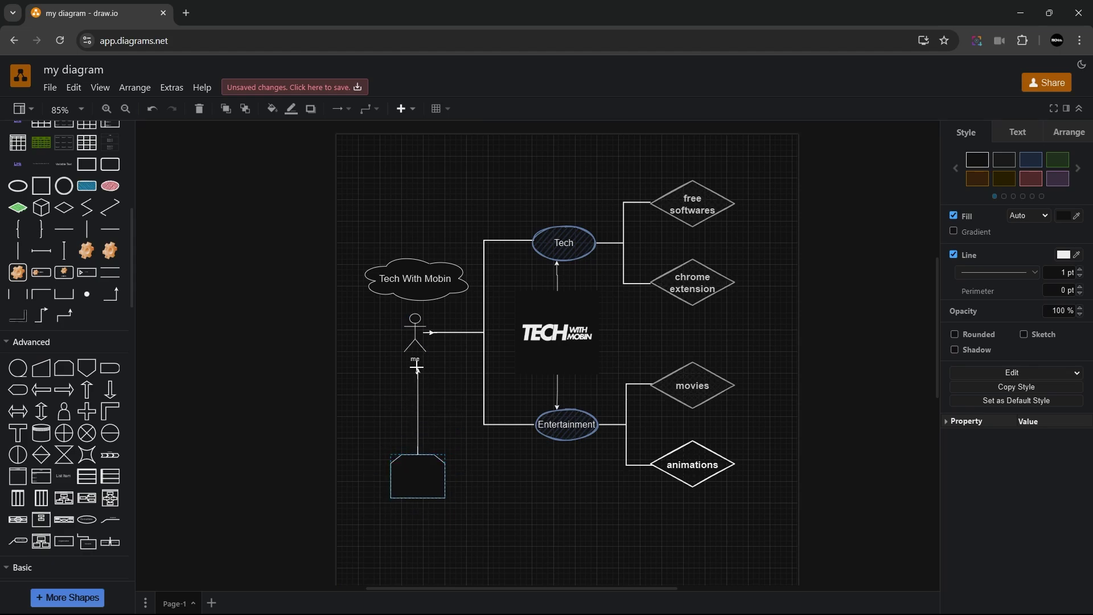
Connect the Manual Input shape to the stick figure and label it 'my text'
drag(417, 371, 417, 372)
scroll(215, 370, down, 3)
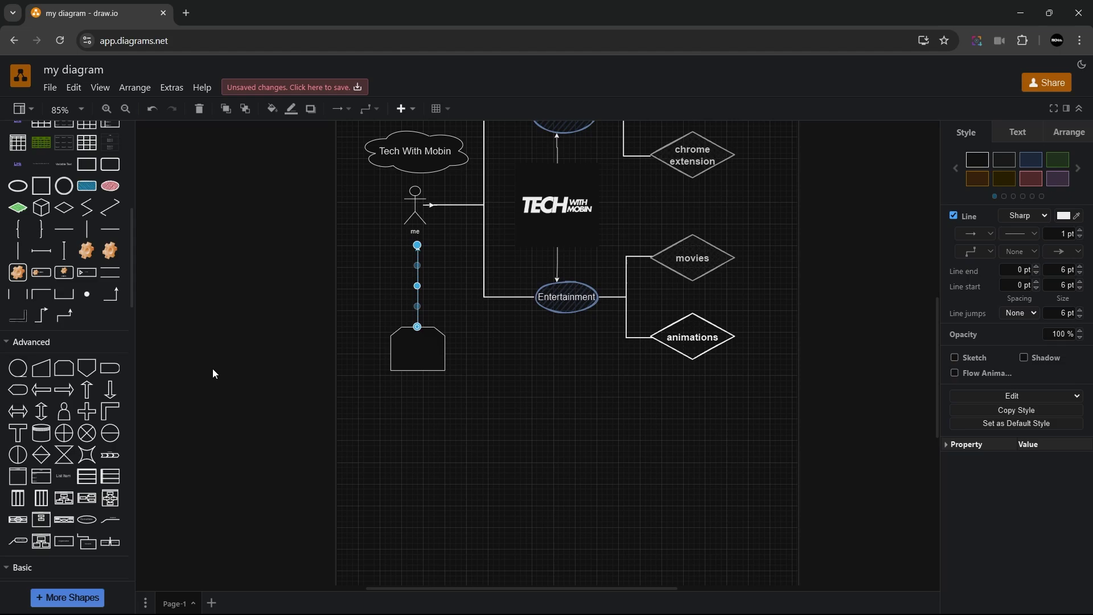
scroll(92, 381, down, 7)
scroll(92, 381, down, 5)
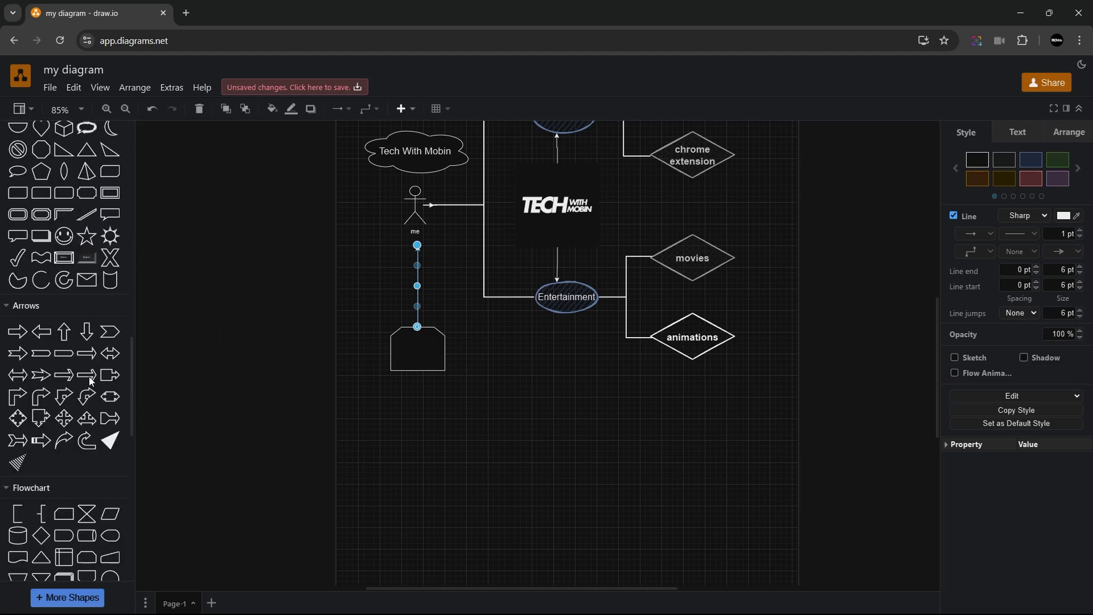
scroll(890, 425, up, 4)
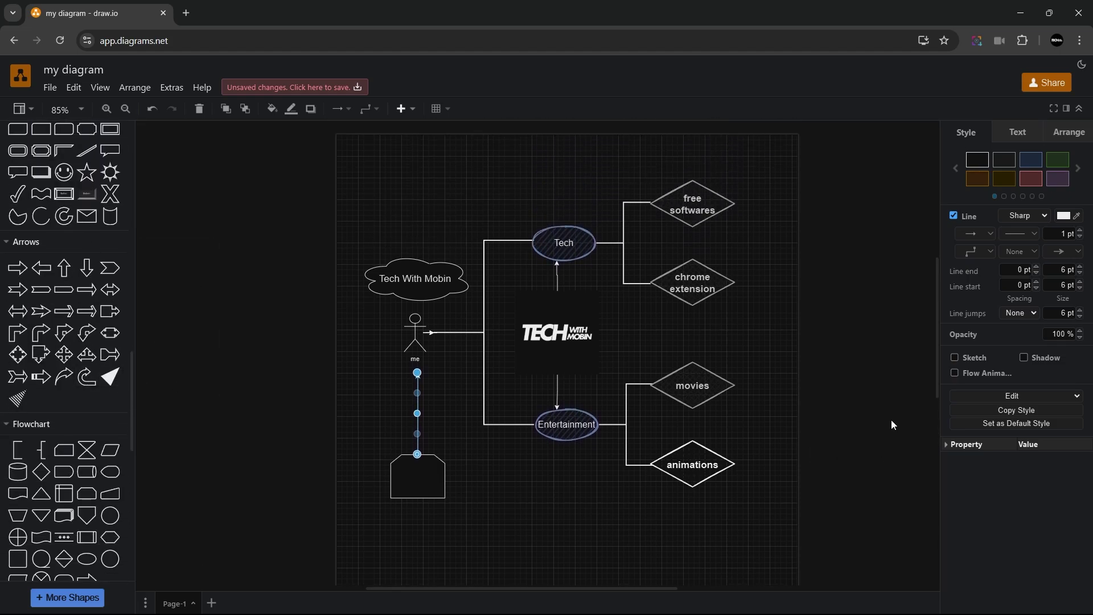
scroll(49, 407, down, 5)
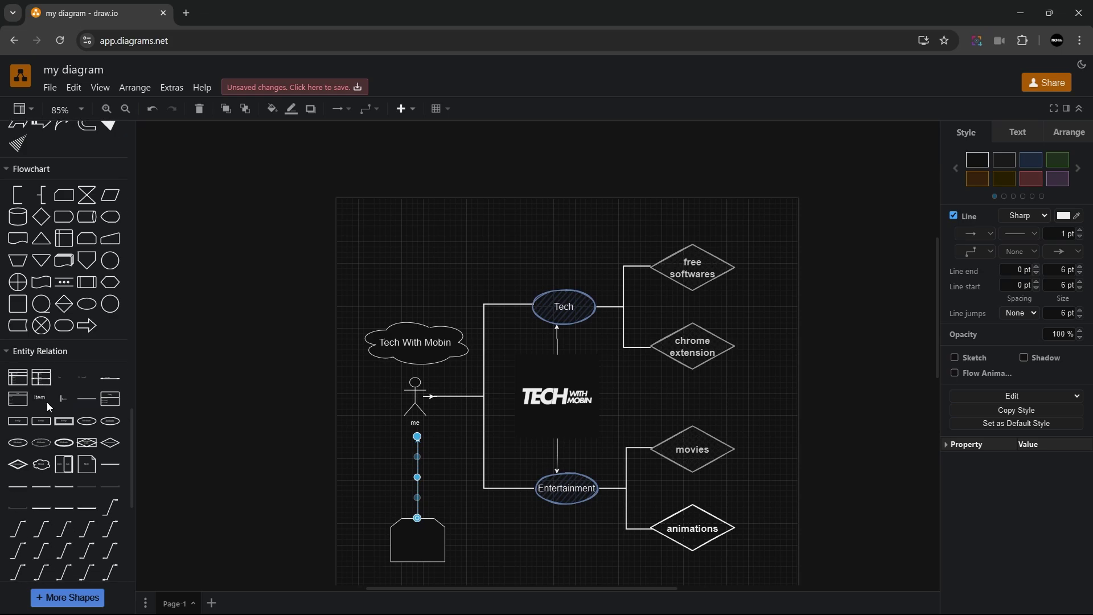
double_click(421, 540)
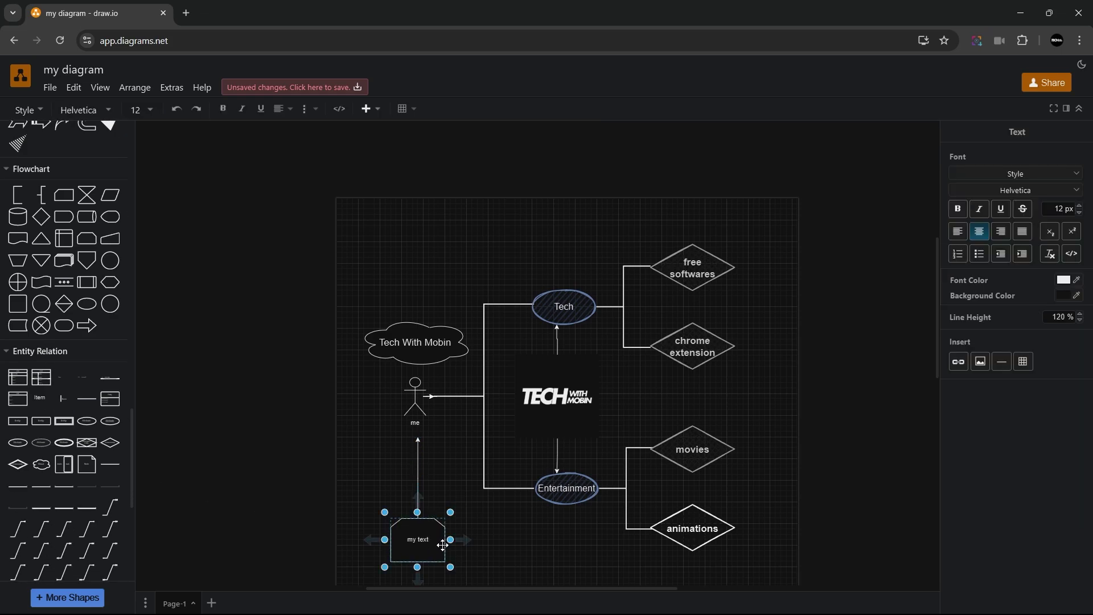
key(Escape)
click(282, 164)
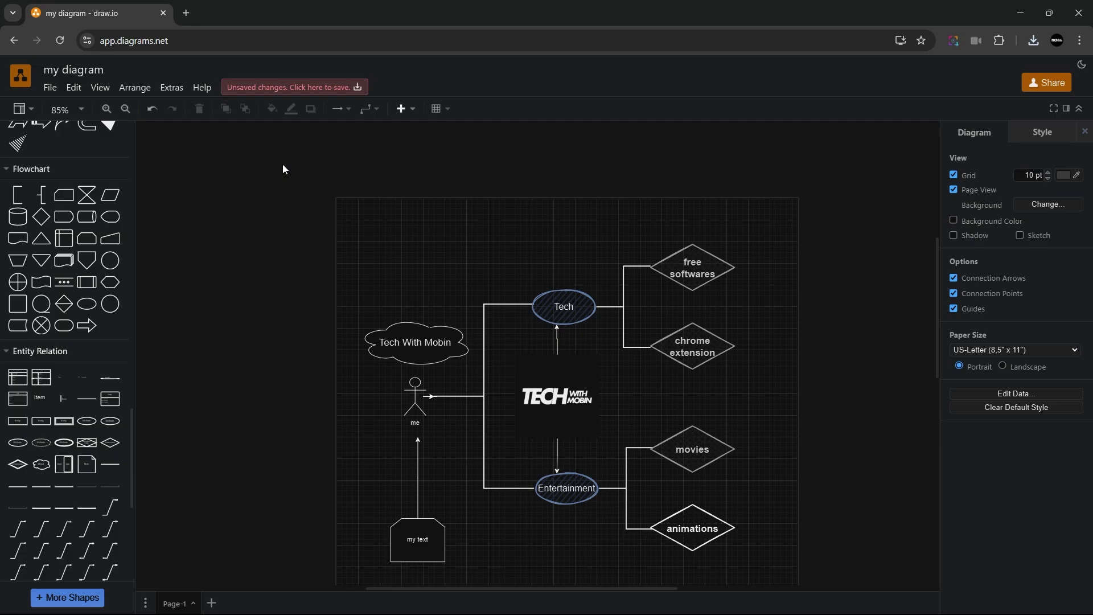
Save the diagram as an editable PNG image and download it
click(50, 88)
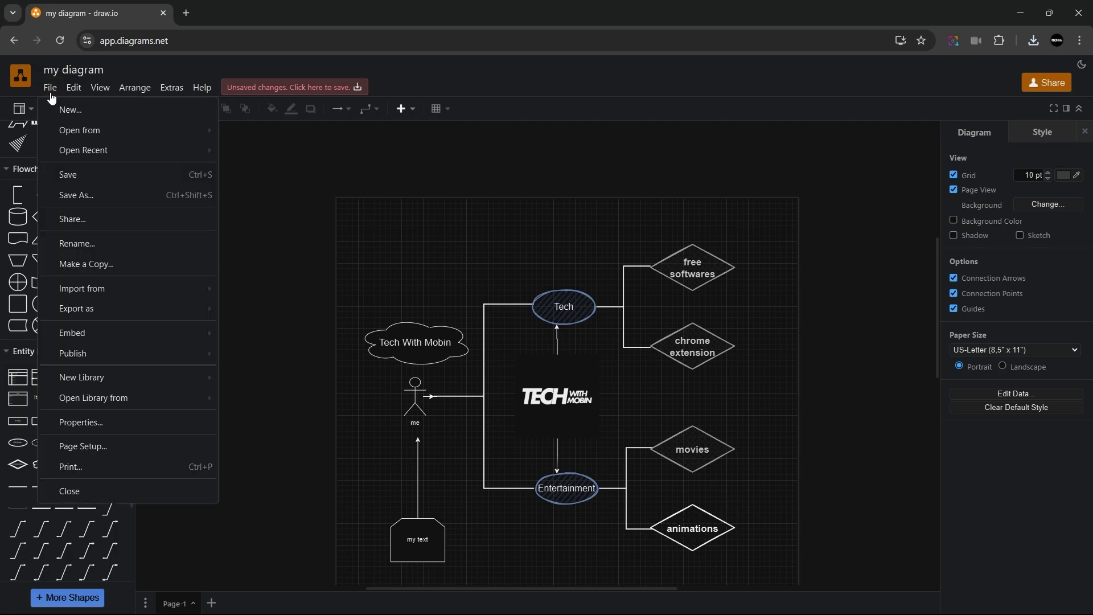
click(81, 195)
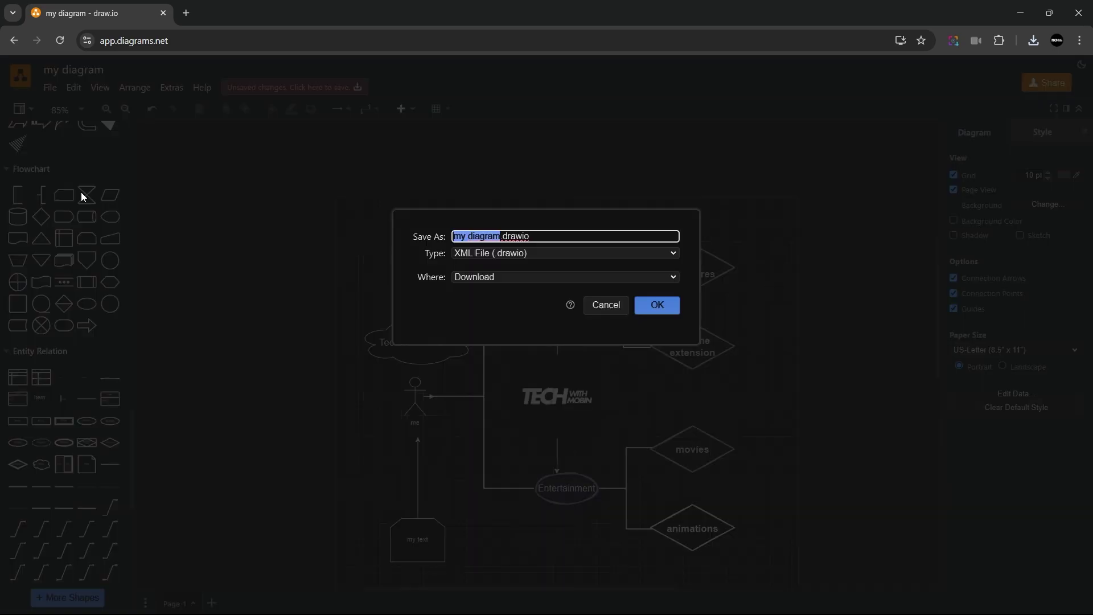
click(461, 257)
click(479, 283)
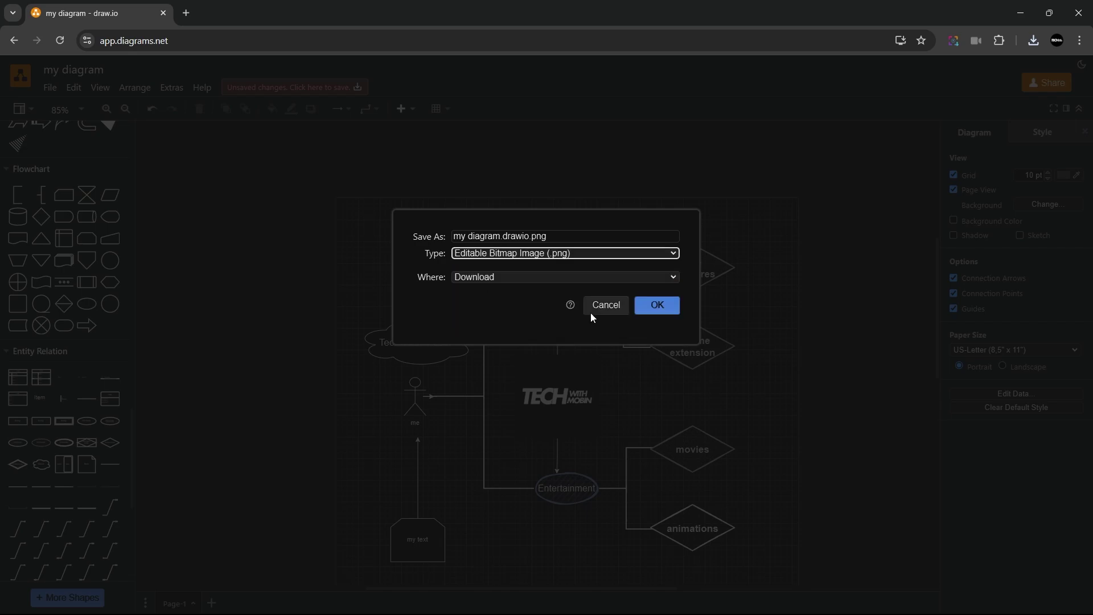
click(657, 306)
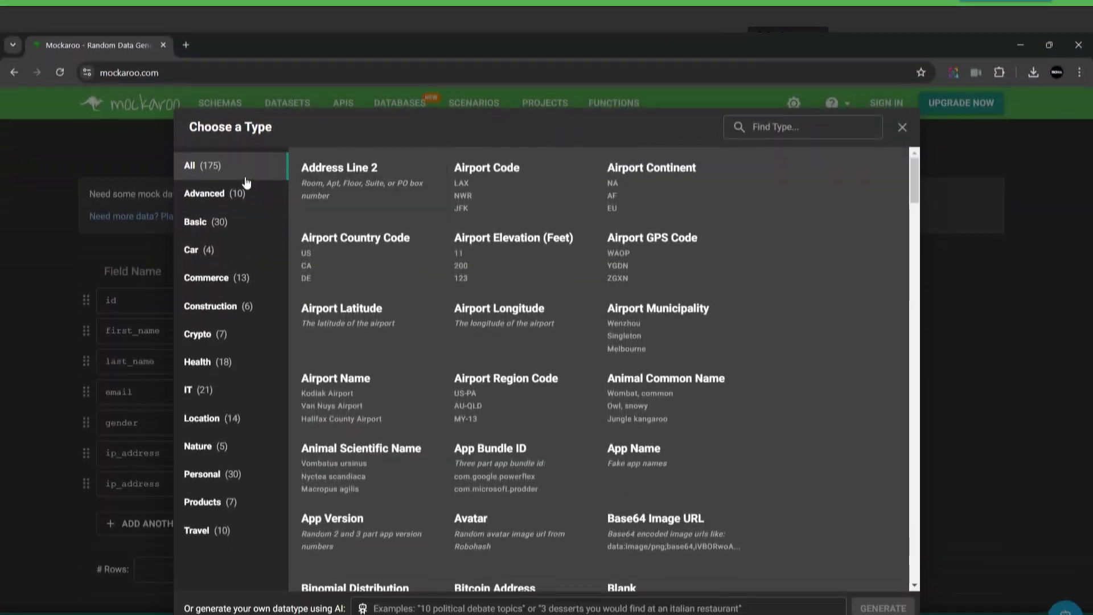
Browse the Advanced, Basic, Car, Commerce, Construction, Crypto and Health data type categories
click(237, 174)
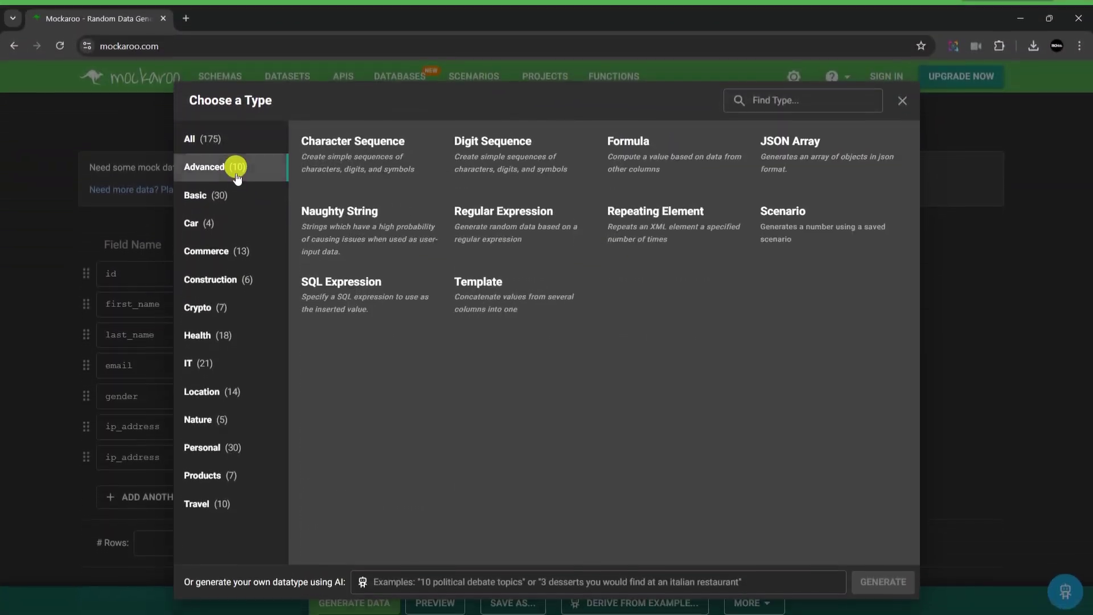
click(232, 199)
click(230, 222)
click(229, 256)
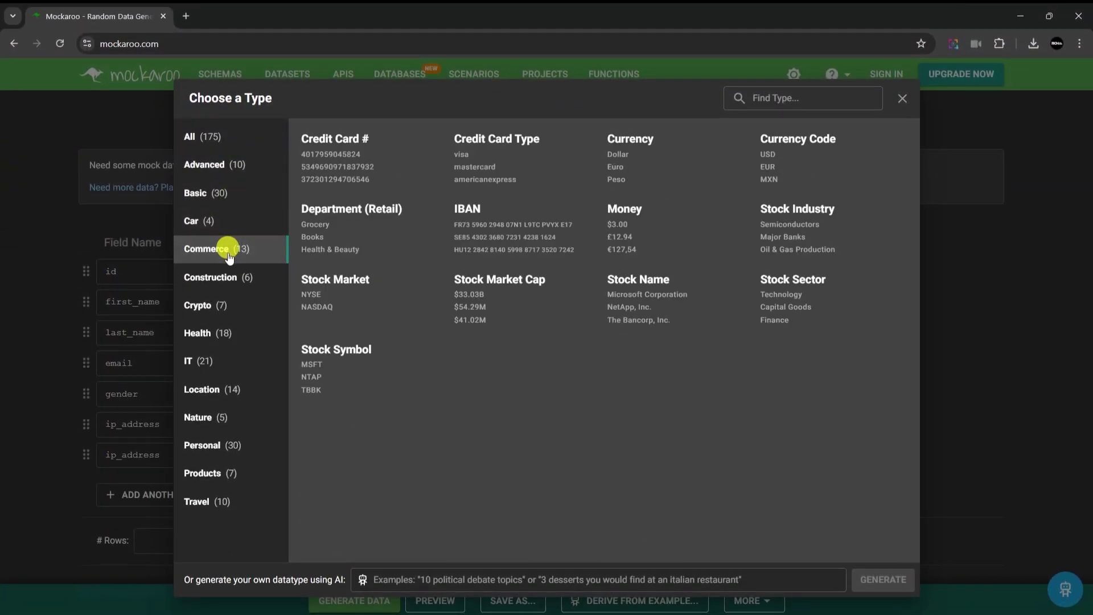
click(232, 285)
click(231, 306)
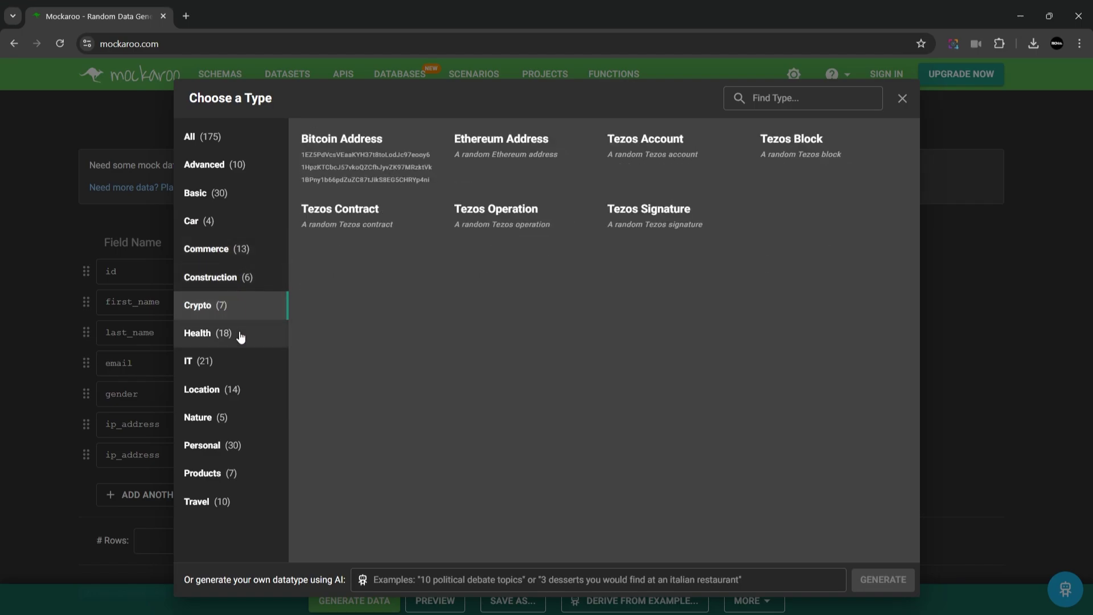
click(239, 335)
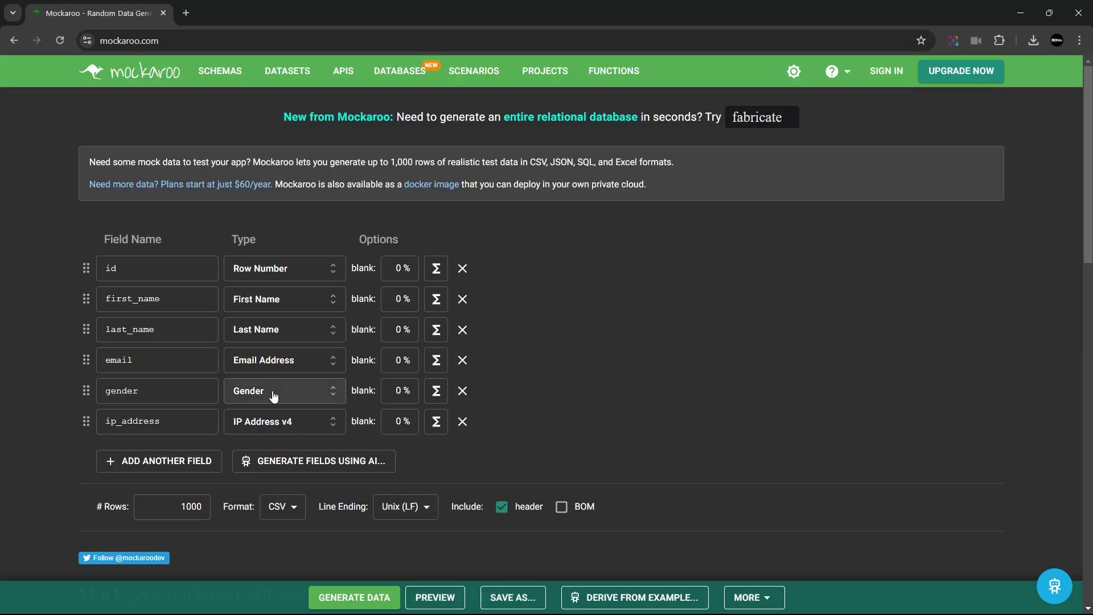
Change the email field to Street Address and the gender field to Phone
click(254, 359)
text(addr)
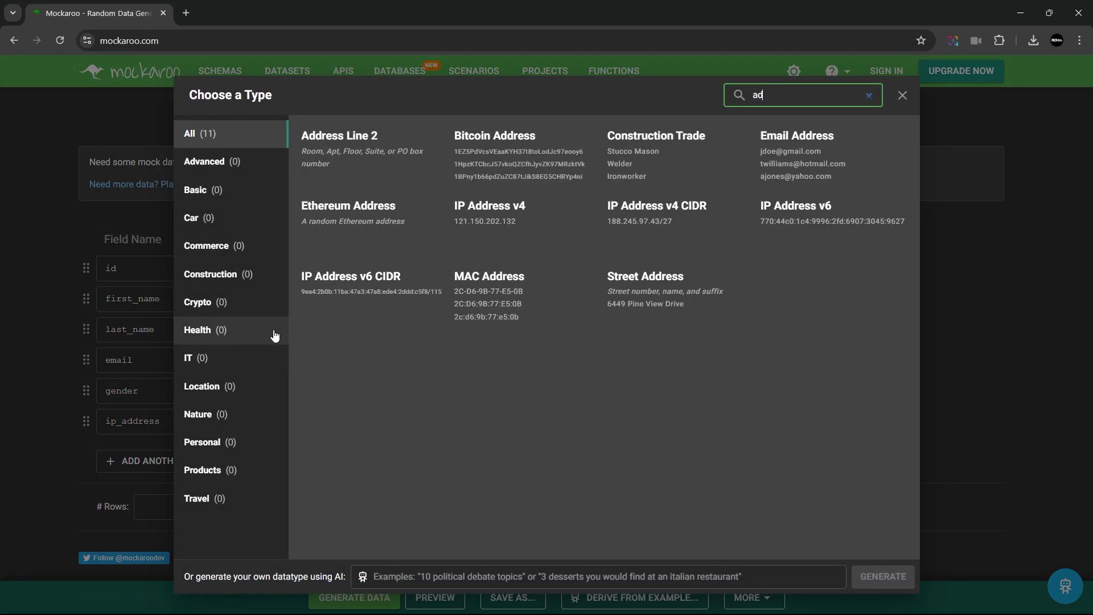
click(503, 309)
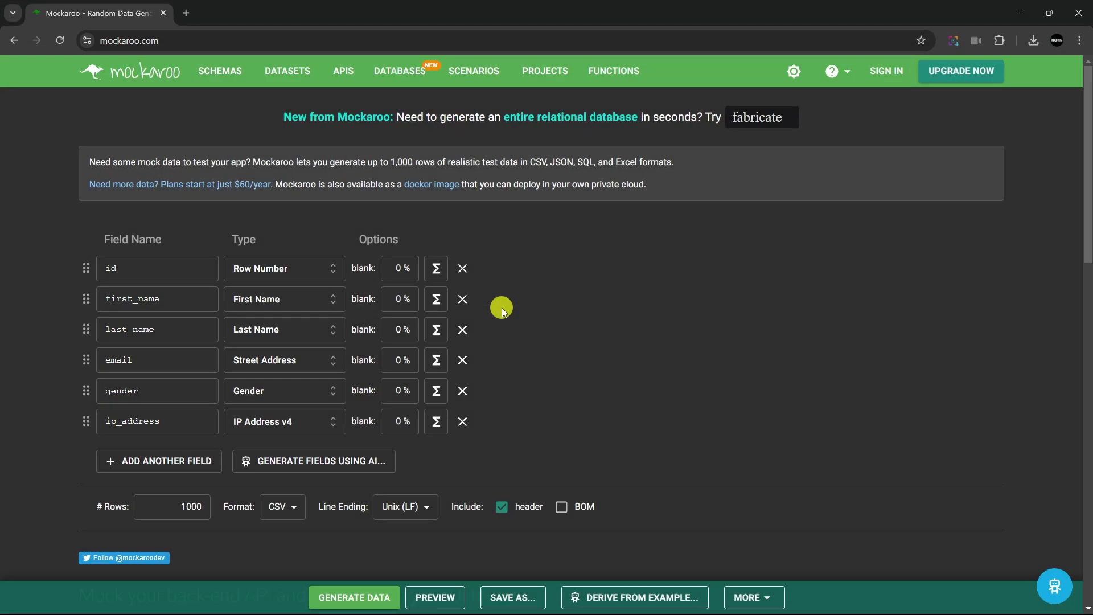
click(307, 365)
text(pho)
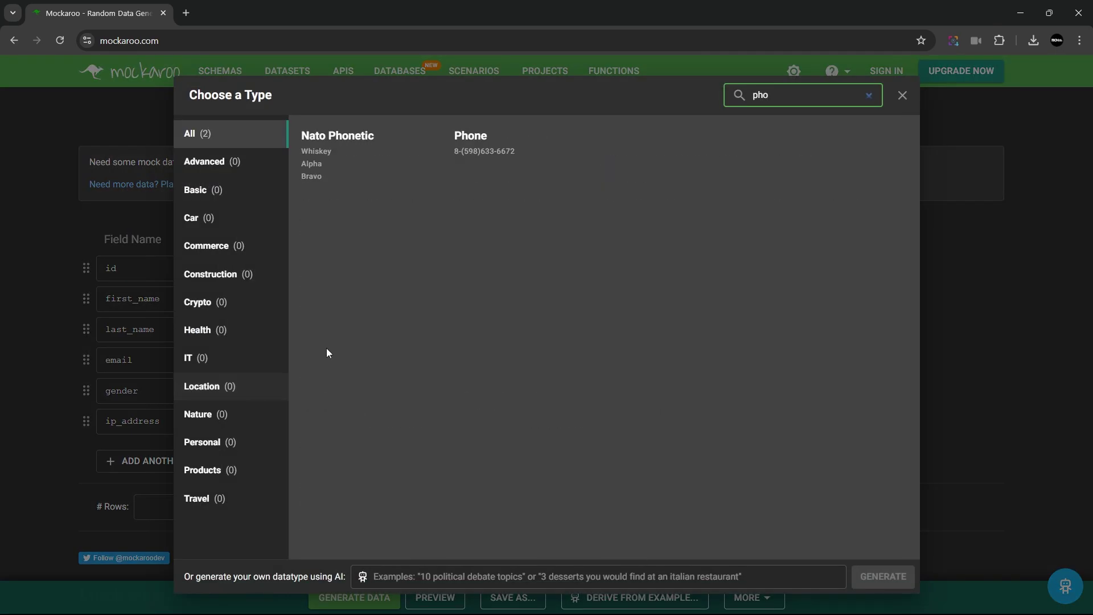
click(466, 171)
Remove the ip_address field, set the output format to SQL and generate the data
click(461, 421)
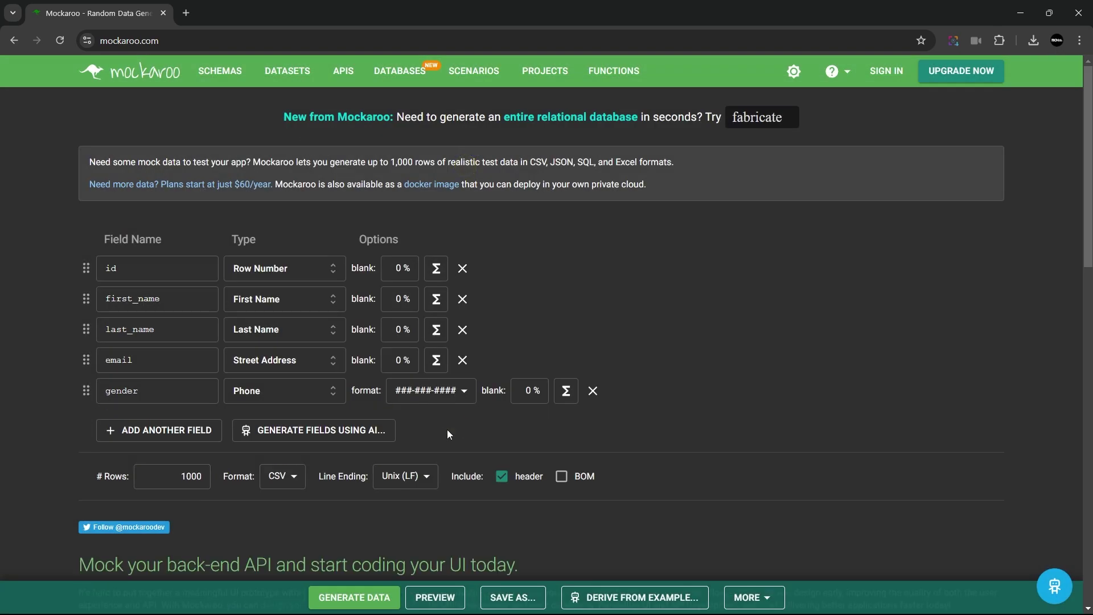
click(286, 482)
click(307, 417)
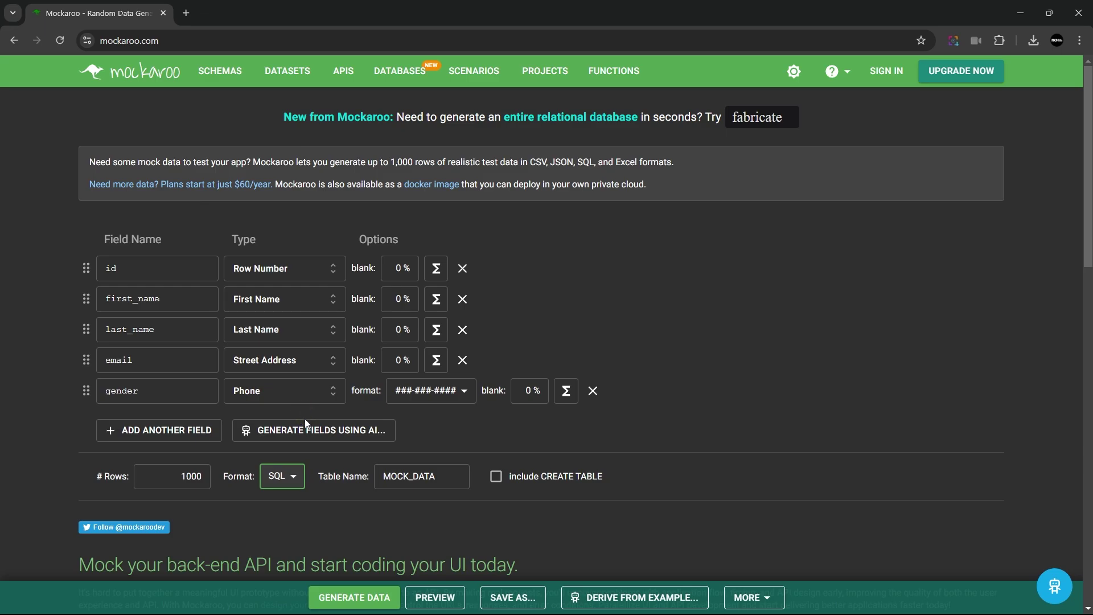
click(352, 599)
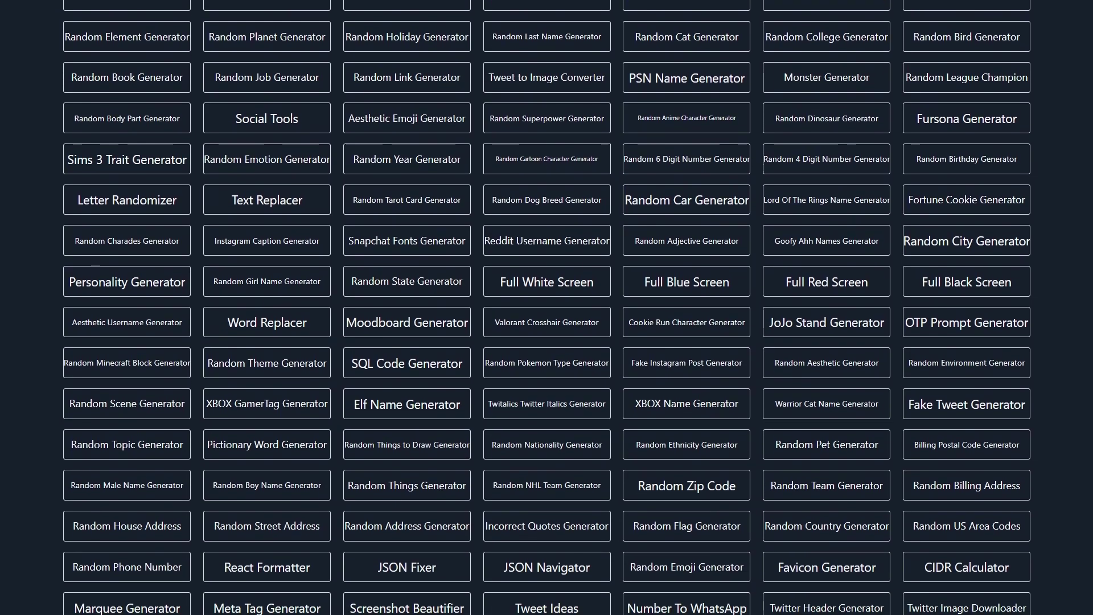
Open Code Beautify's JSON Viewer and paste a sample JSON object to see its tree
scroll(546, 307, down, 3)
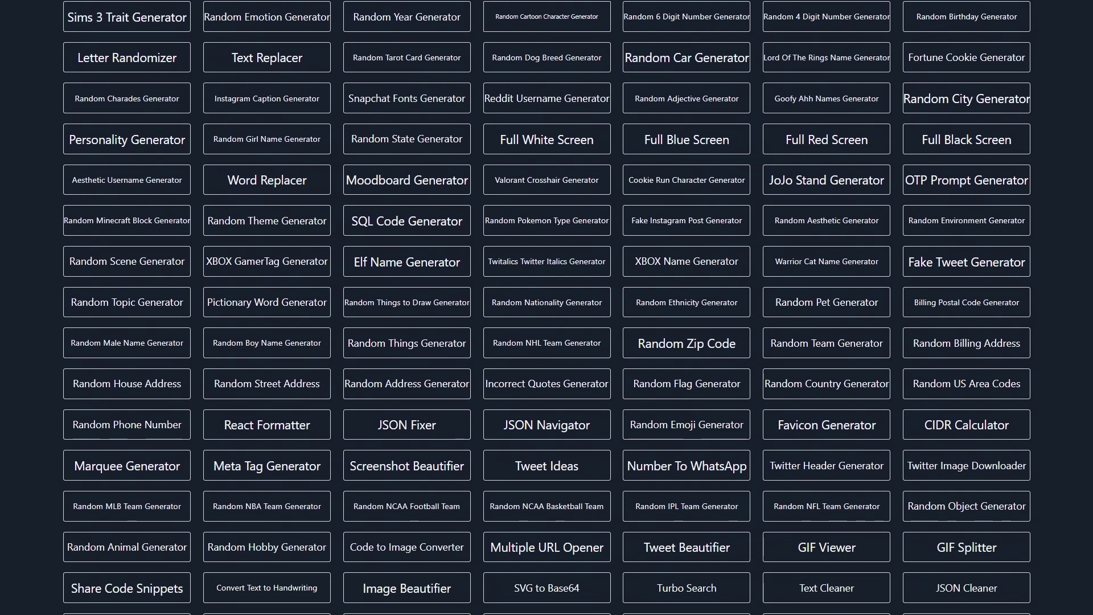
scroll(546, 307, down, 2)
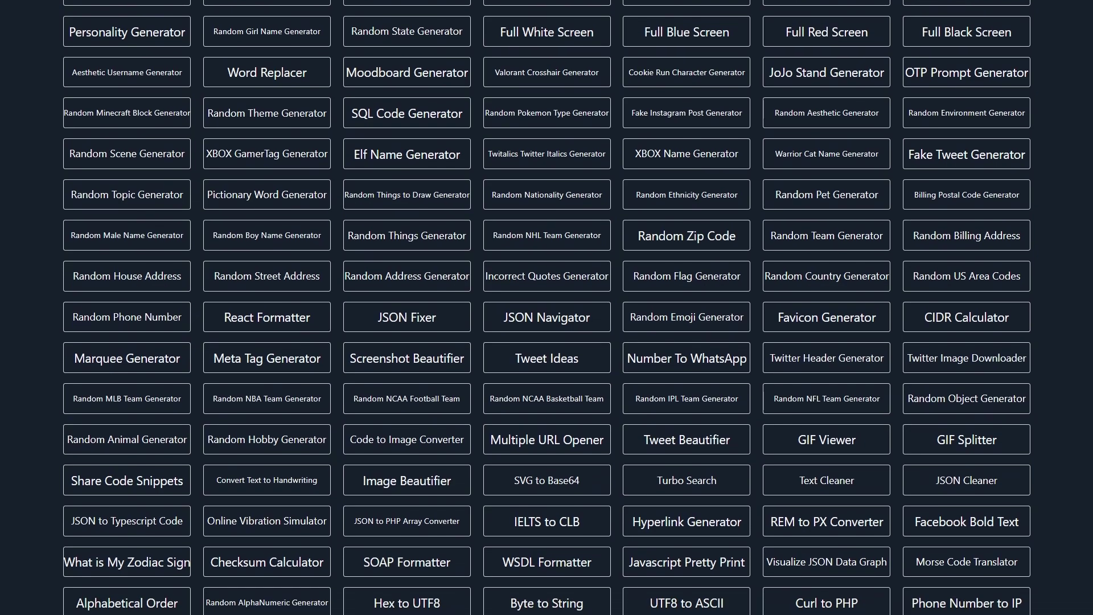
scroll(547, 308, down, 1)
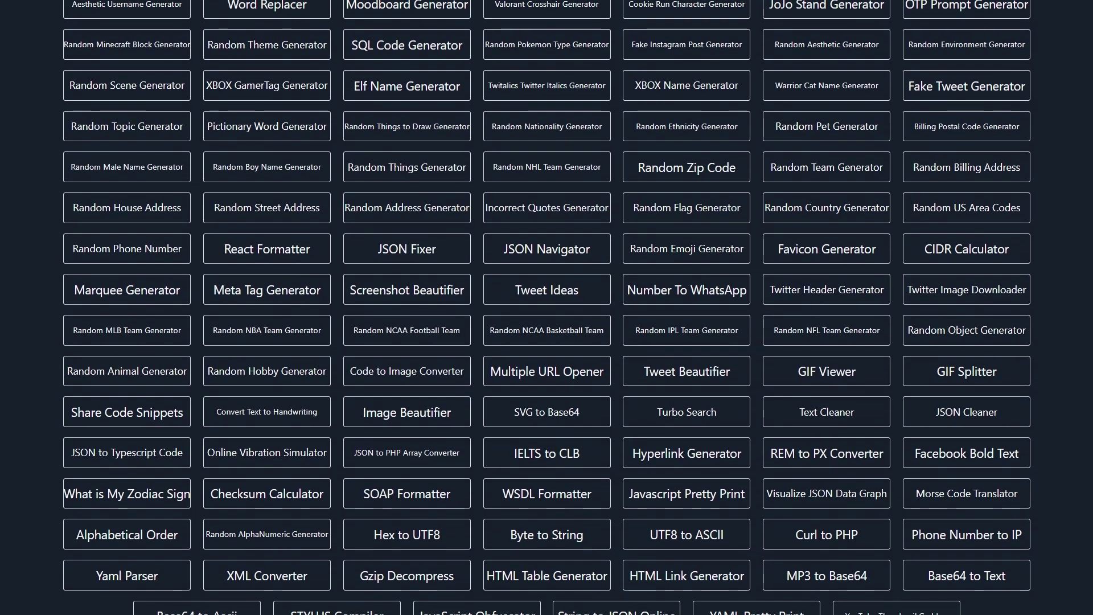
scroll(547, 308, down, 1)
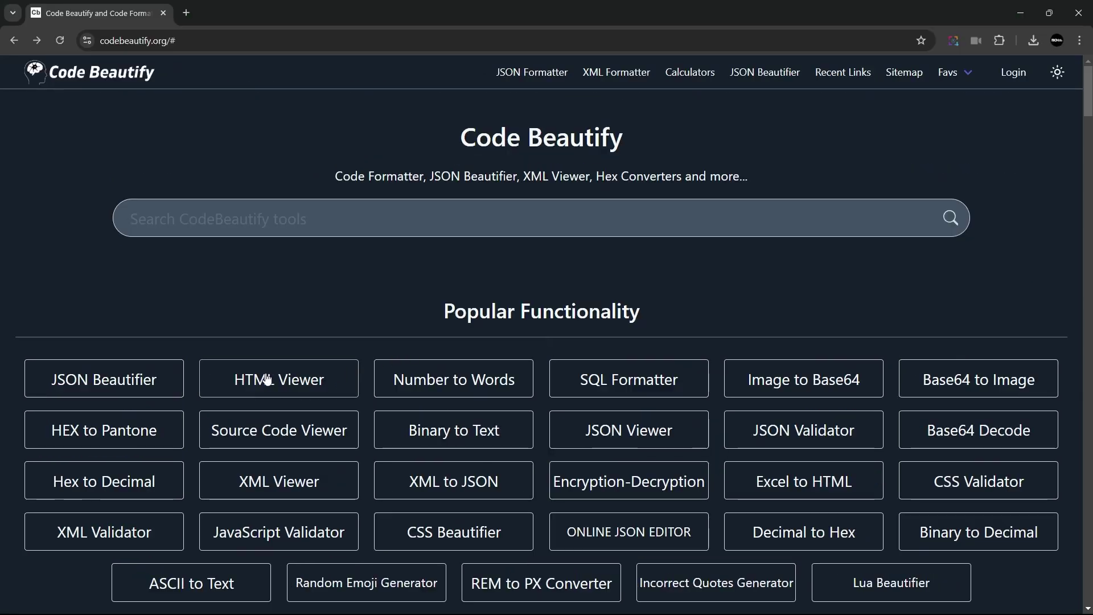
click(158, 386)
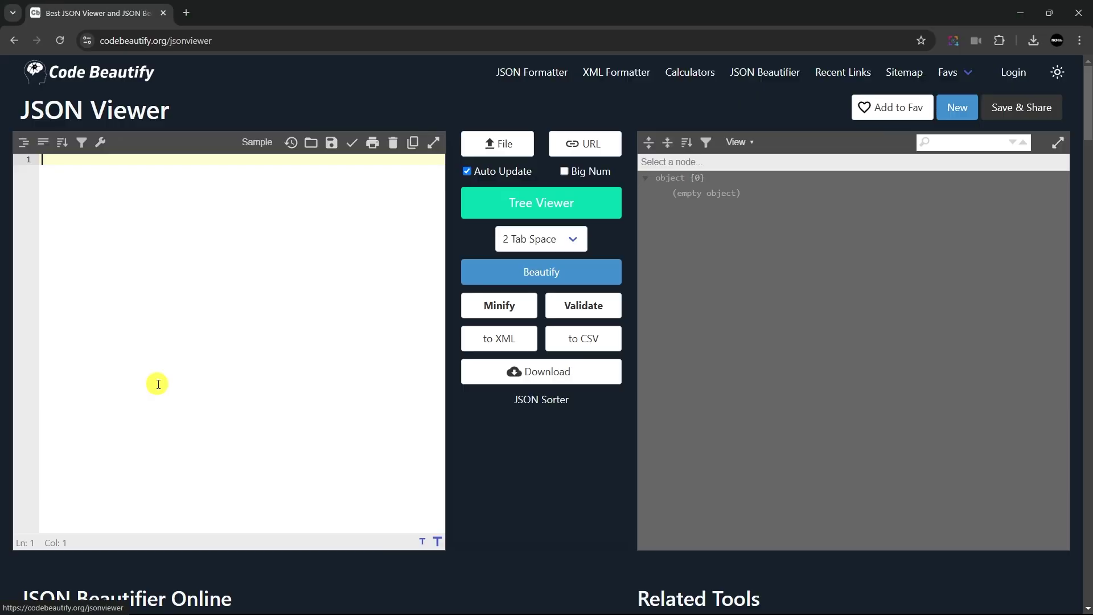
text({ "name": "John",  "age":30,"city":"New York", "hobbies" : [ "reading",  "gaming" , "sports"  ], "isEmployed":true, "address"  : { "street" :   "123 Main St", "zipcode" :  "10001"},"skills": ["JavaScript","Python","HTML" ] })
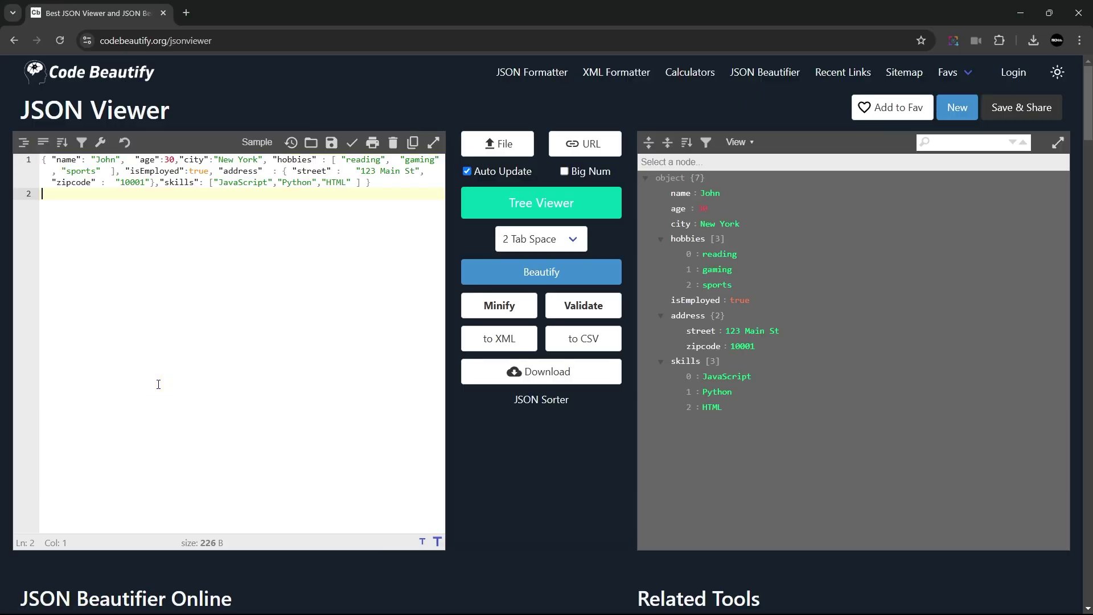
drag(725, 418, 703, 346)
drag(734, 416, 746, 357)
click(757, 417)
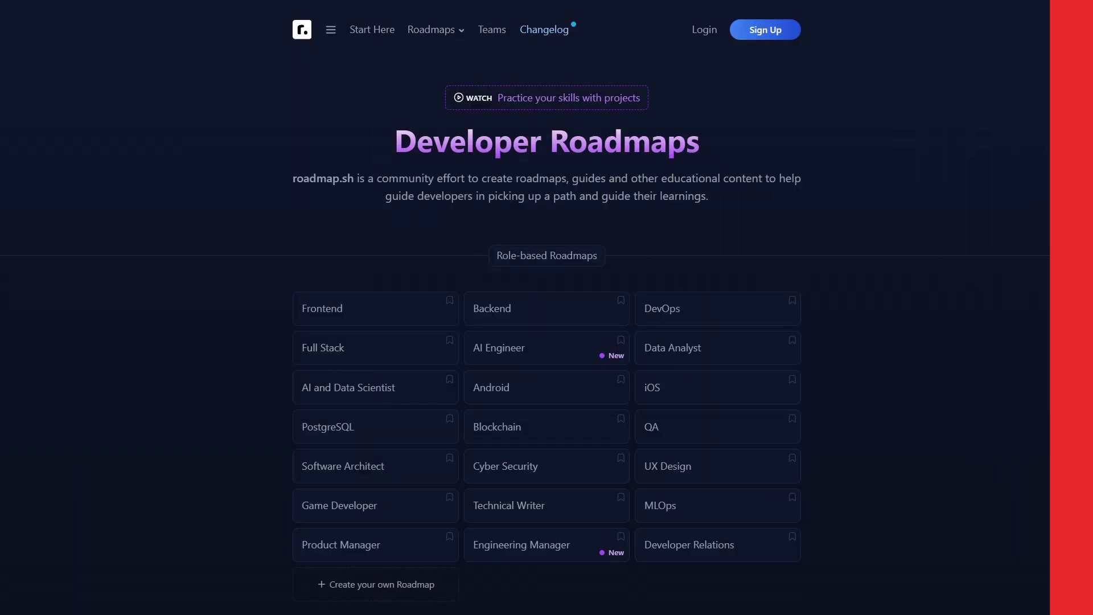
Scroll through roadmap.sh's role-based and skill-based roadmaps and check the Roadmaps menu
scroll(546, 307, down, 1)
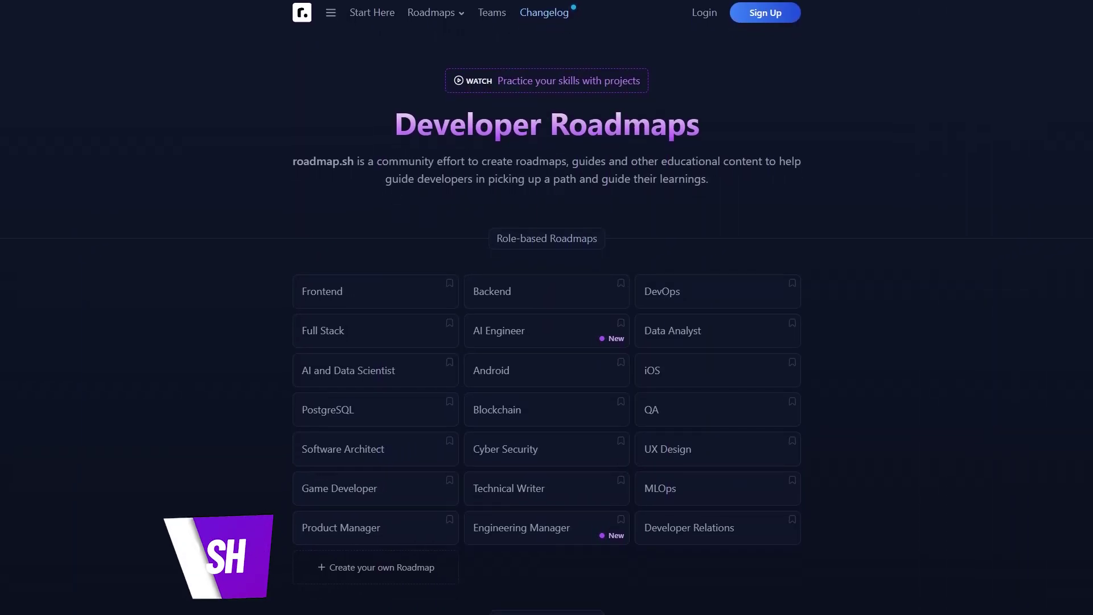
scroll(547, 307, down, 2)
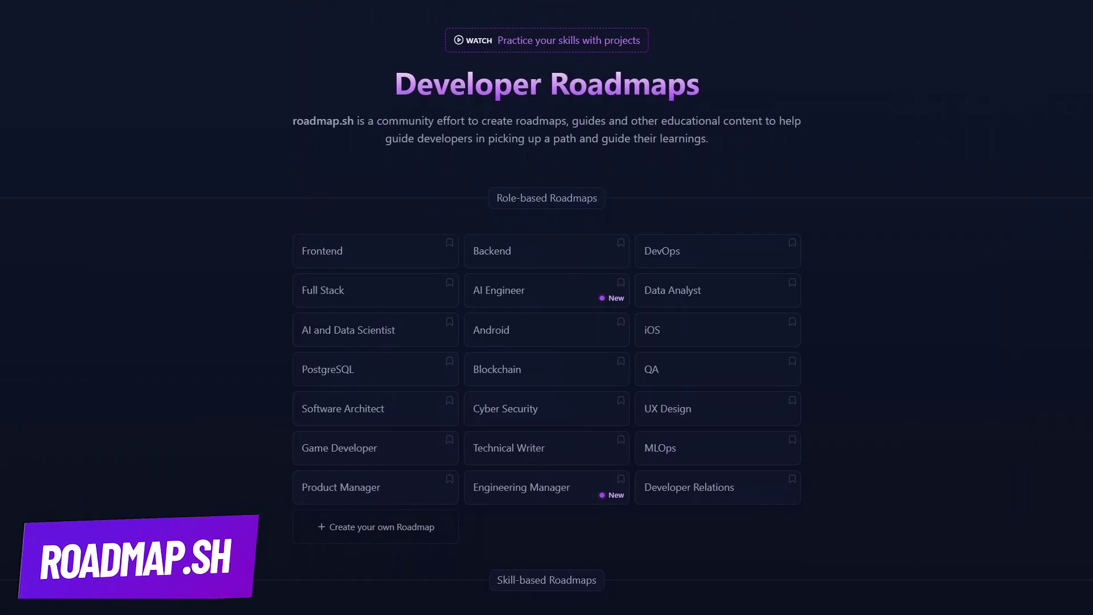
scroll(546, 307, down, 3)
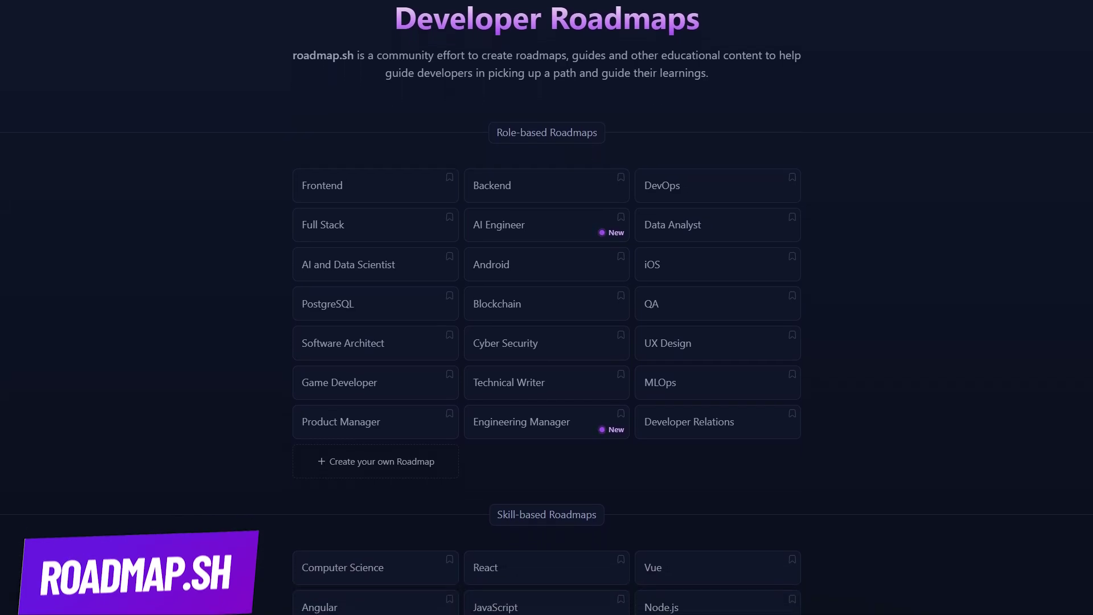
scroll(547, 307, down, 4)
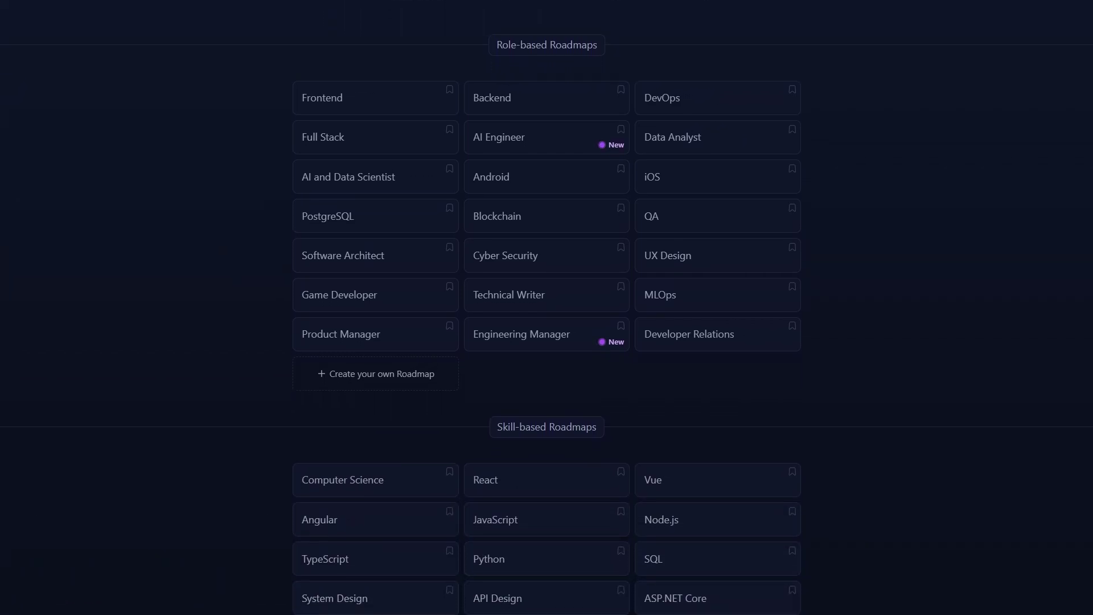
scroll(546, 308, down, 4)
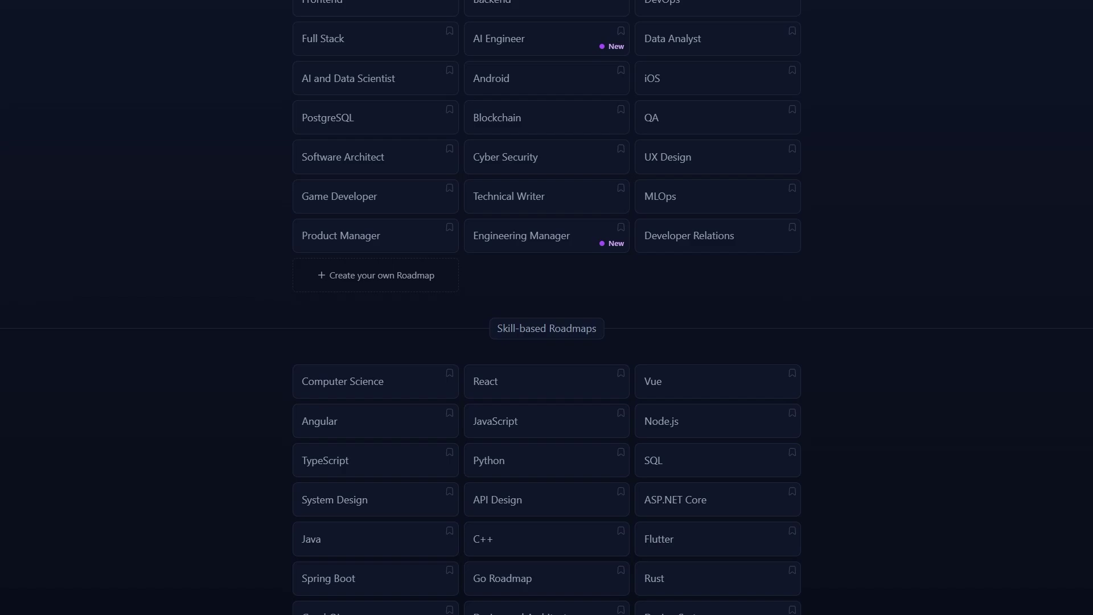
scroll(547, 307, down, 3)
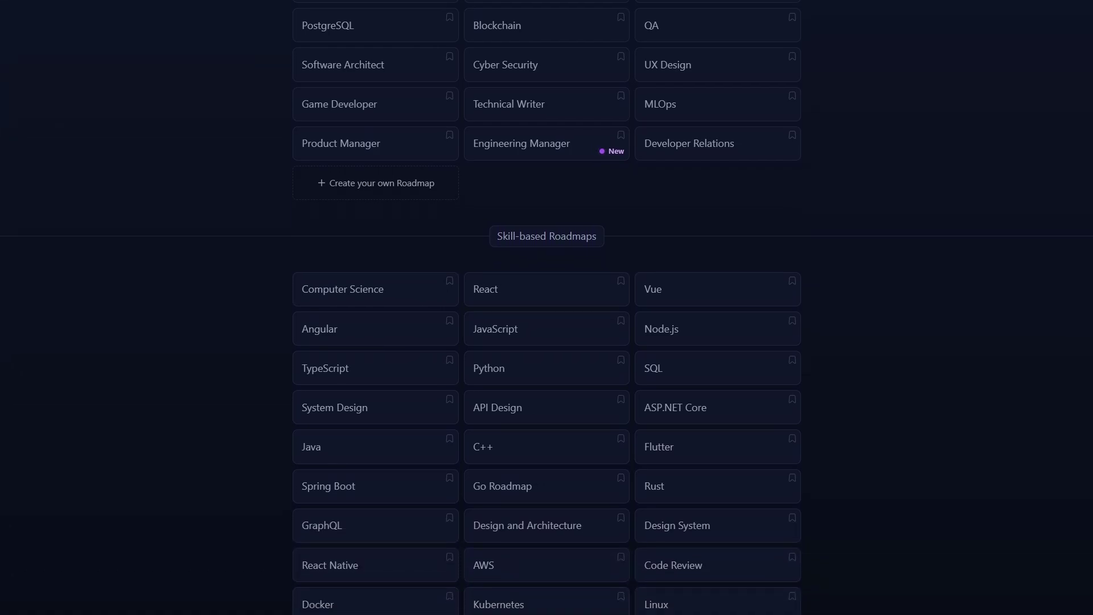
scroll(546, 307, down, 3)
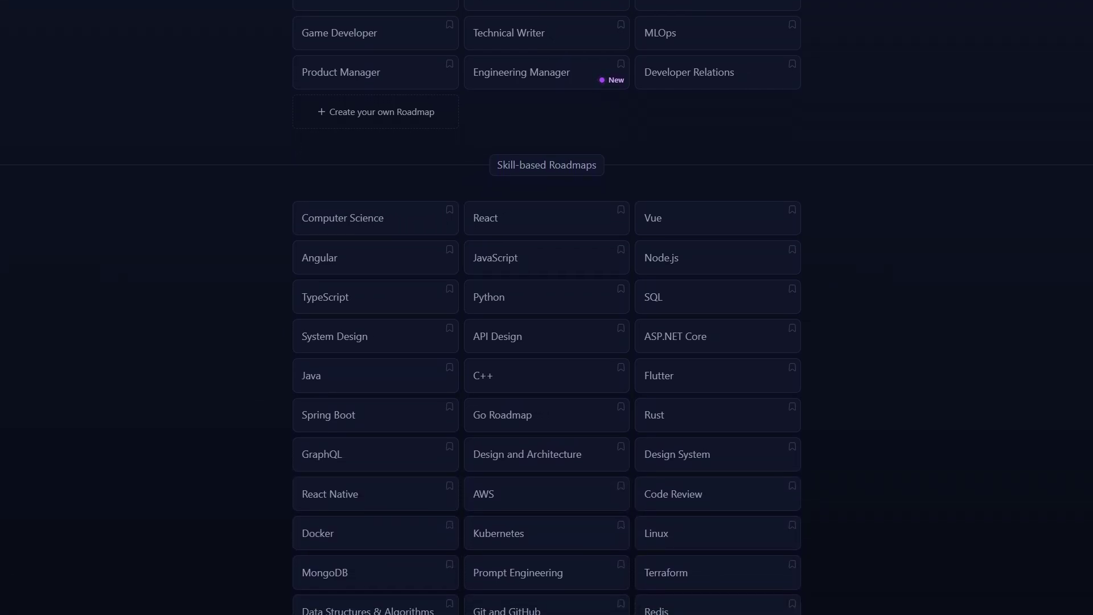
scroll(546, 308, down, 2)
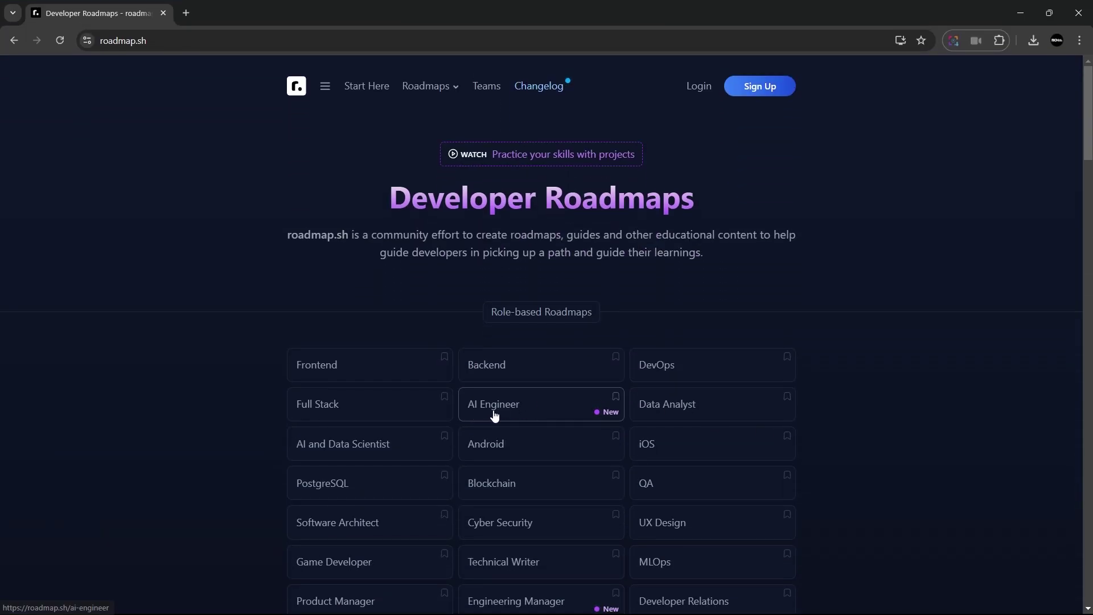
mouse_move(442, 90)
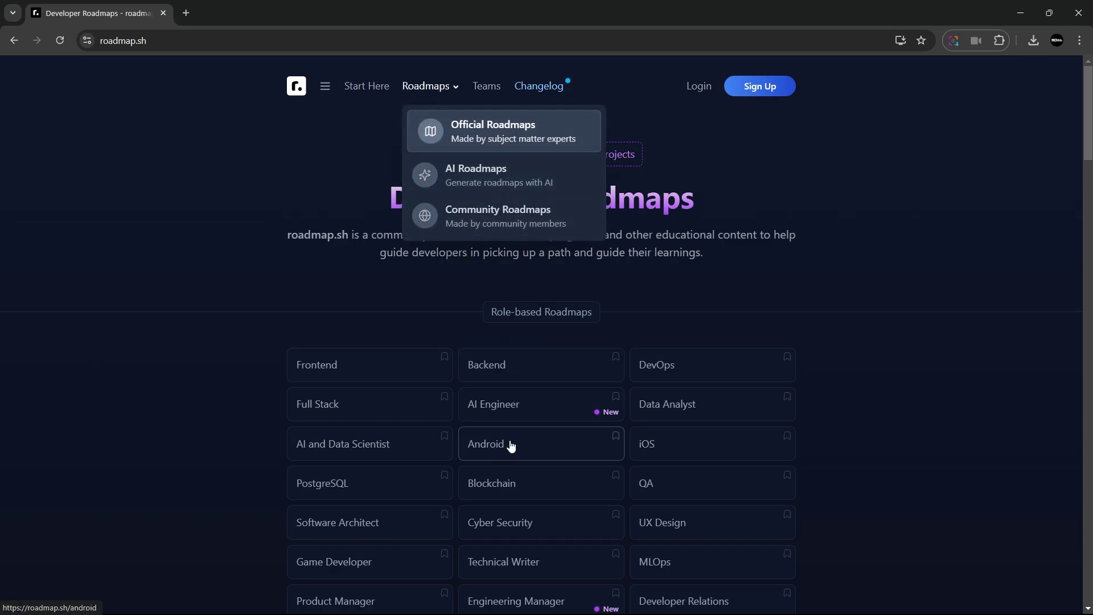
Open the AI Engineer roadmap and scroll down through RAG, agents and multimodal AI
click(525, 417)
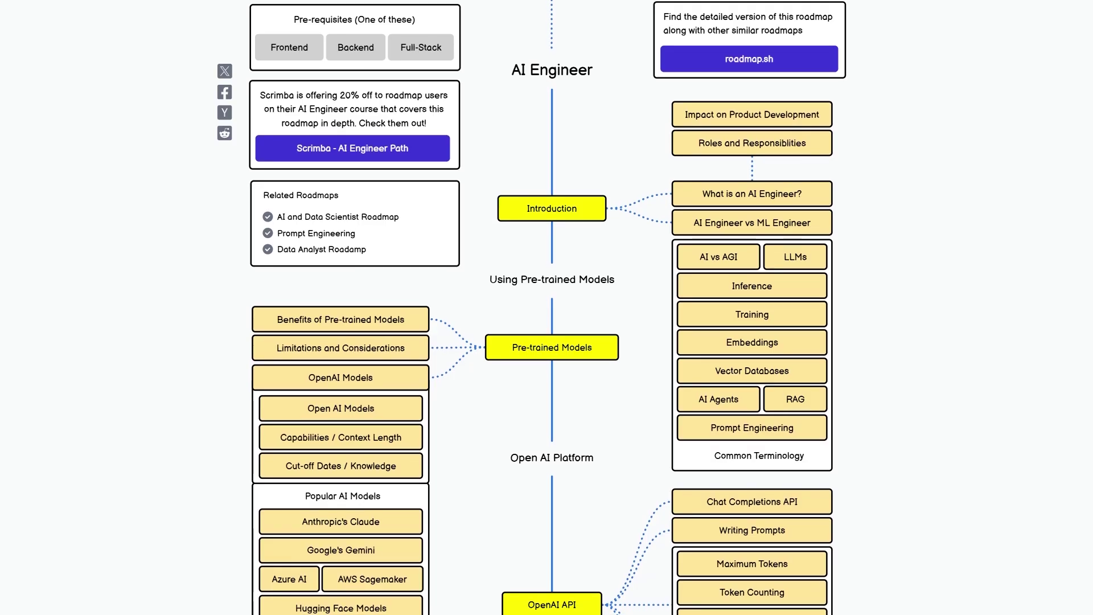
scroll(547, 319, down, 3)
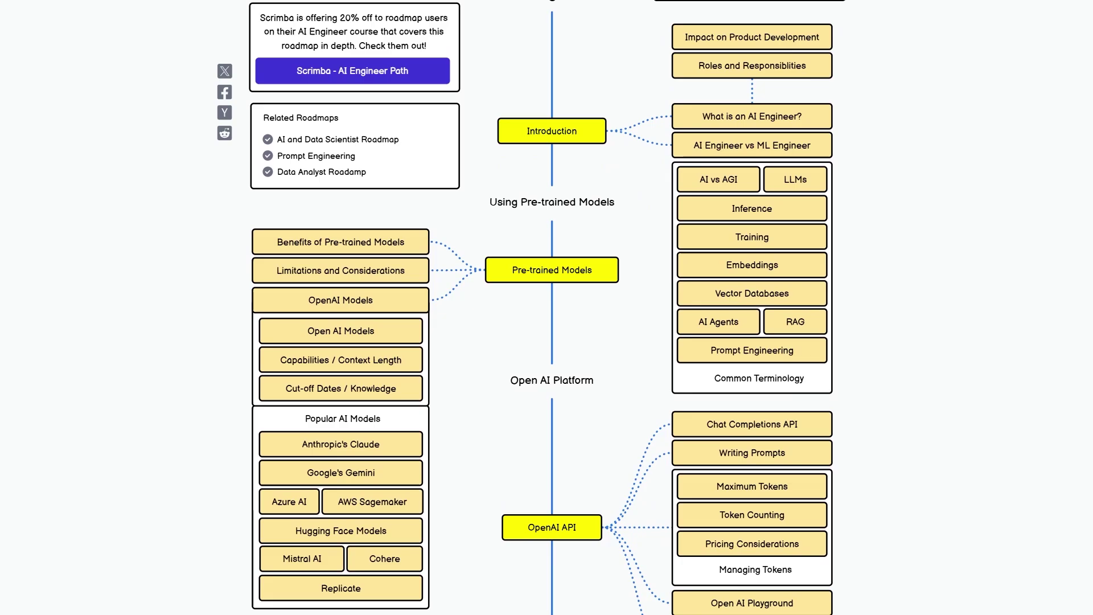
scroll(546, 319, down, 5)
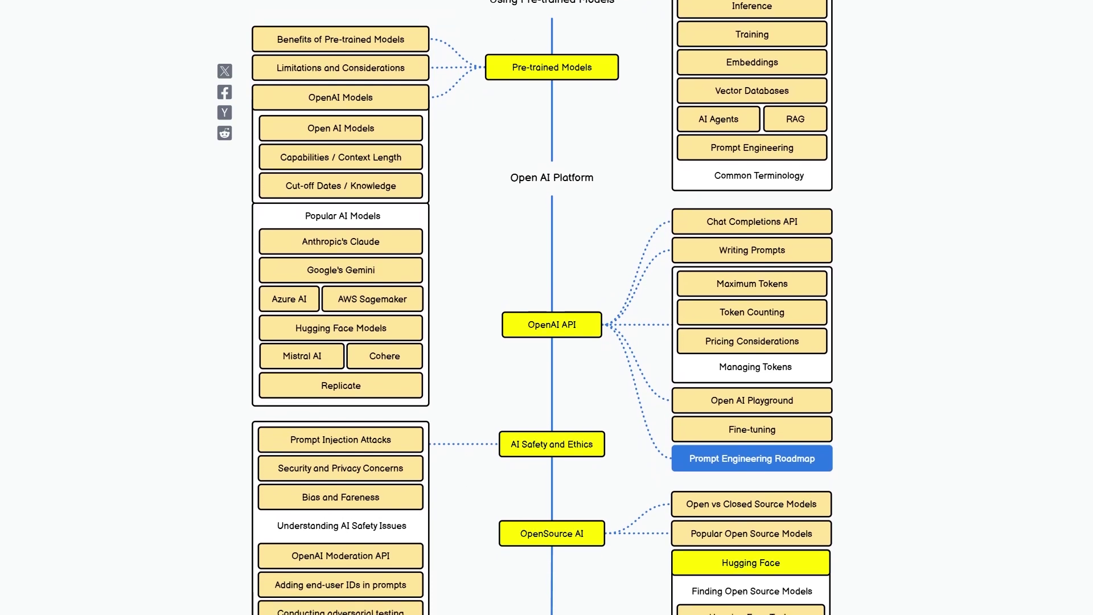
scroll(547, 319, down, 6)
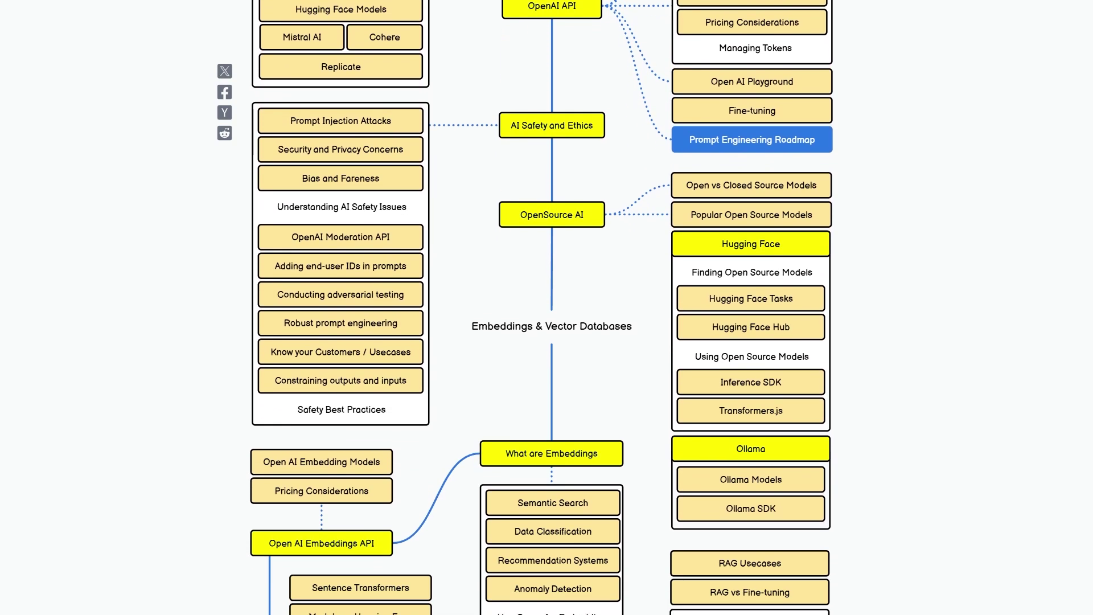
scroll(547, 318, down, 5)
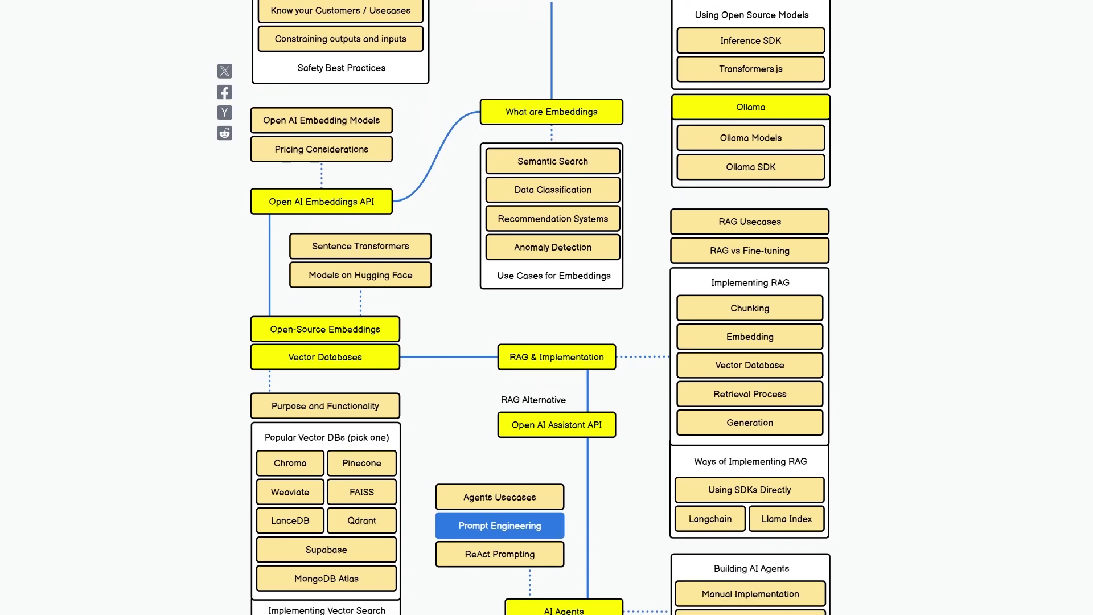
scroll(547, 319, down, 3)
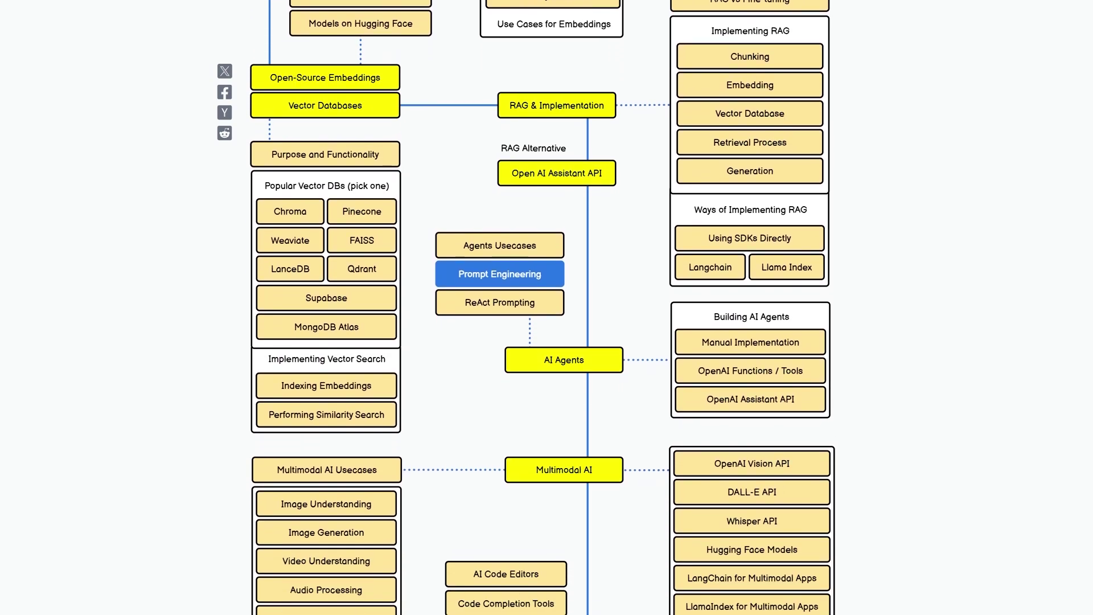
scroll(547, 319, down, 1)
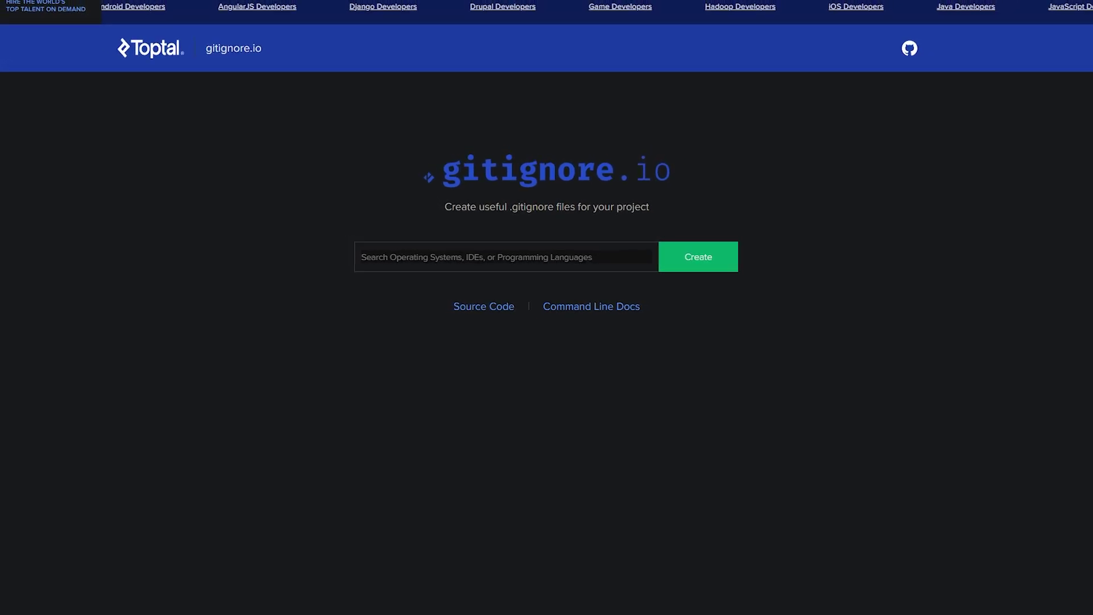
Generate a .gitignore from the Python and Django templates and scroll through the result
click(492, 259)
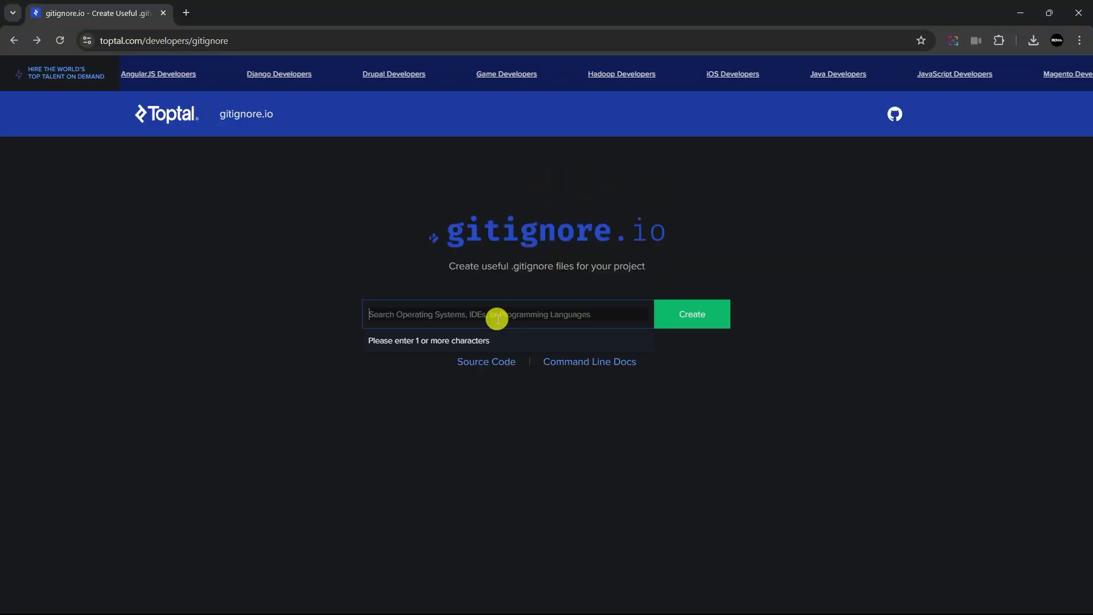
text(python)
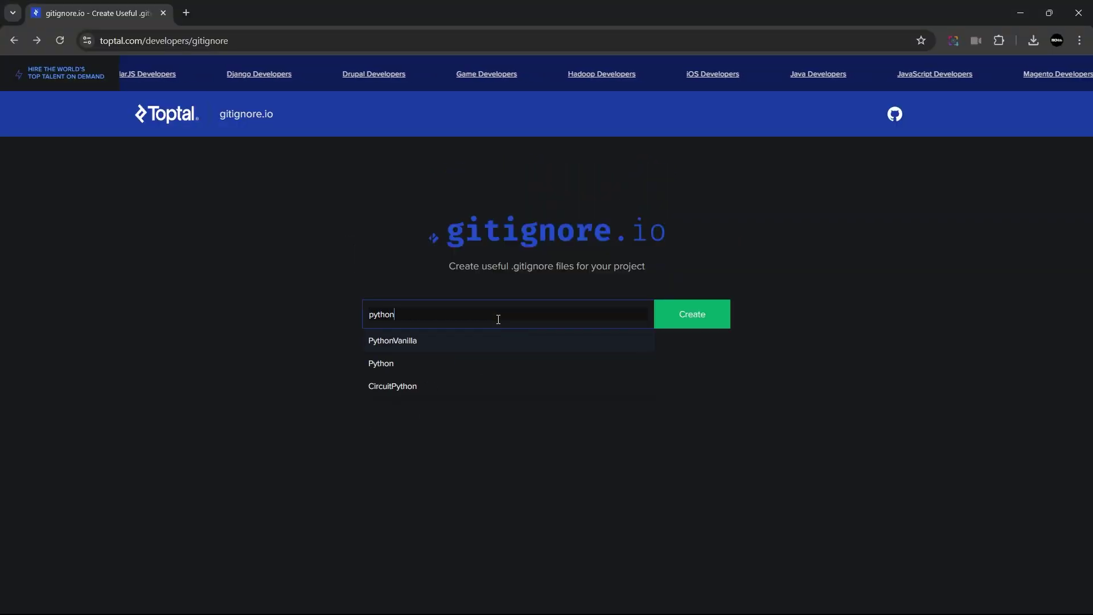
click(462, 362)
text(djan)
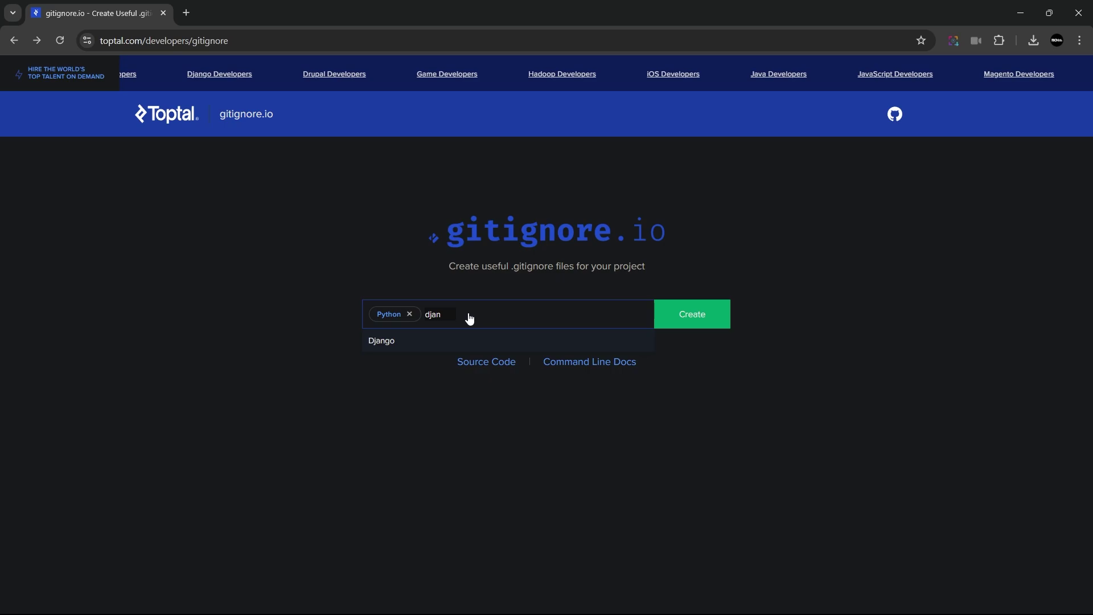
click(450, 341)
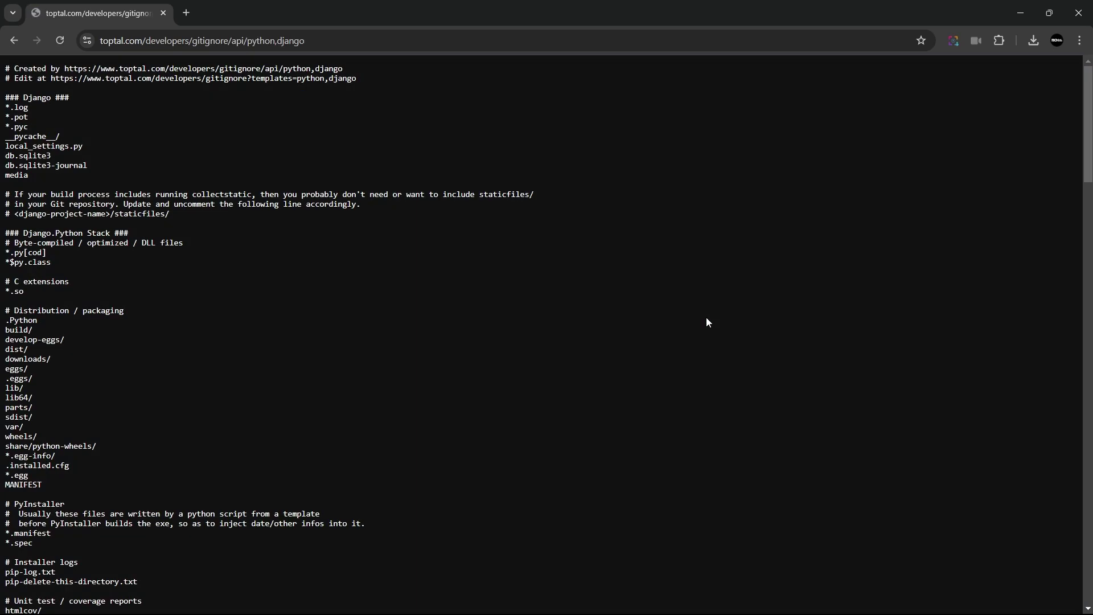
drag(1087, 119, 1087, 576)
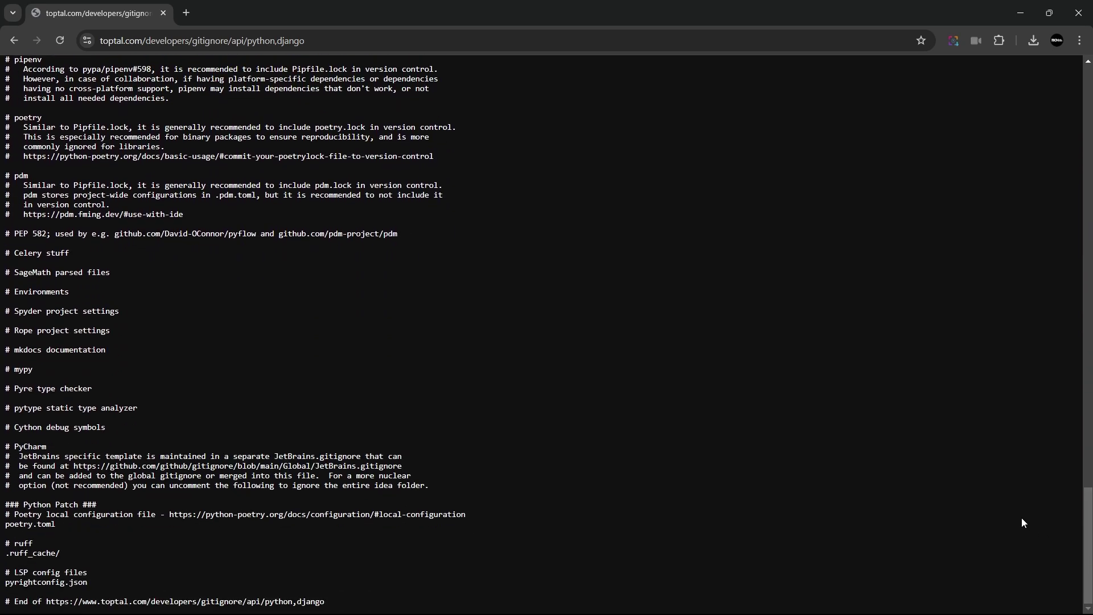